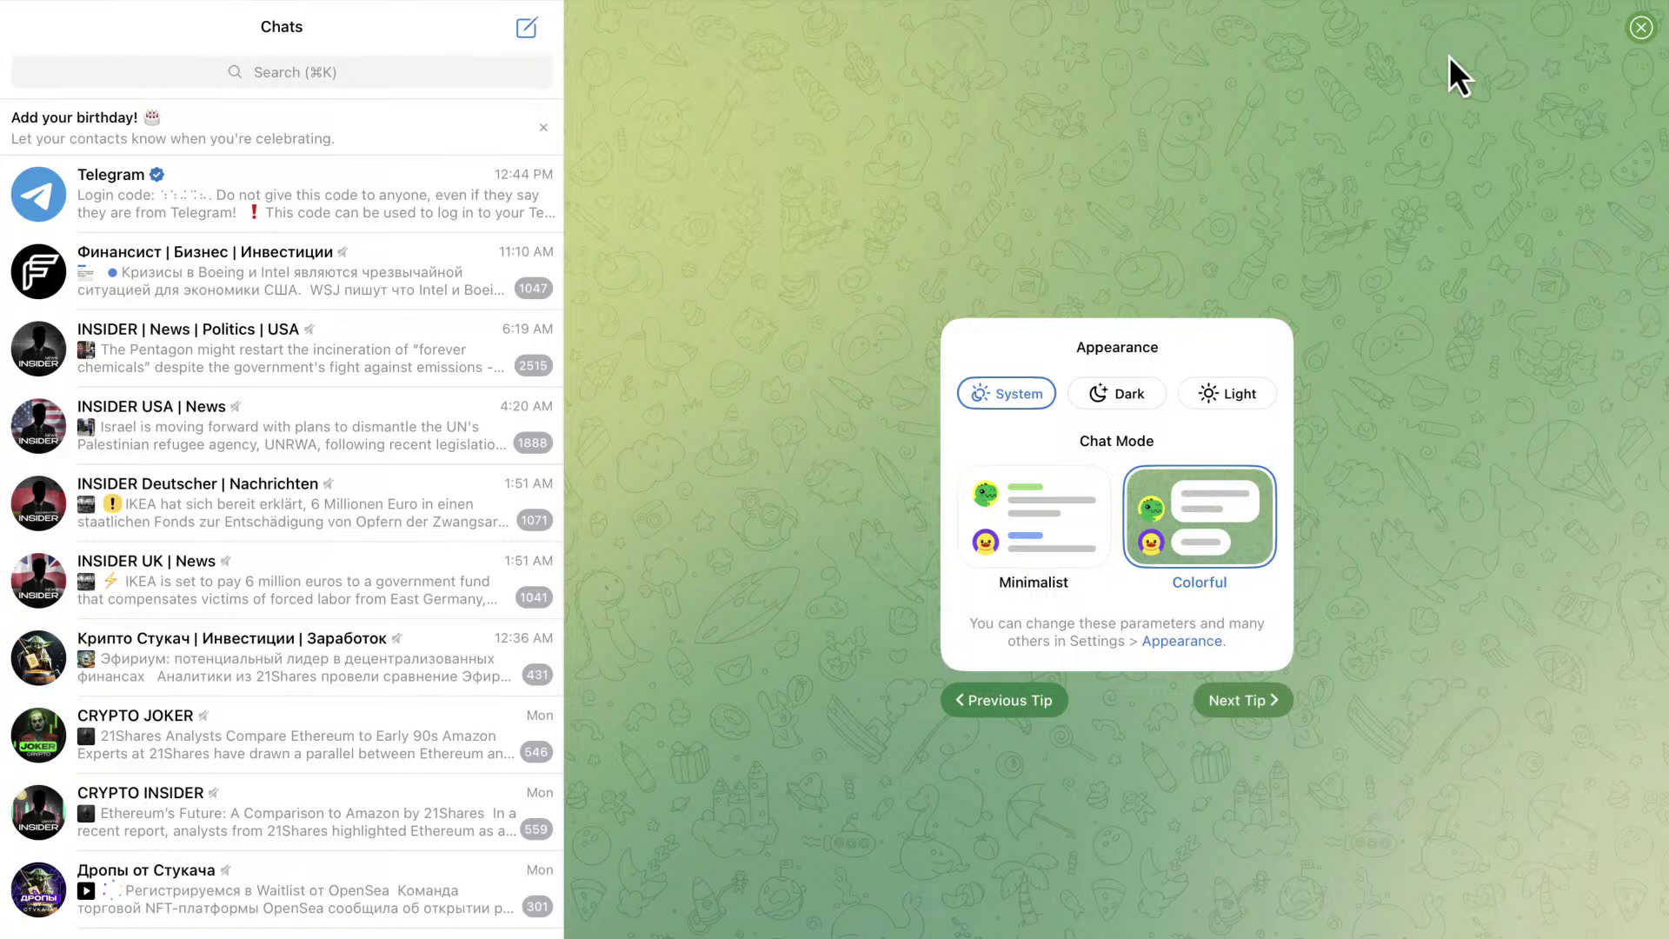
Start a new group and add the contacts found by 'pro' and 'ash' as members.
click(528, 28)
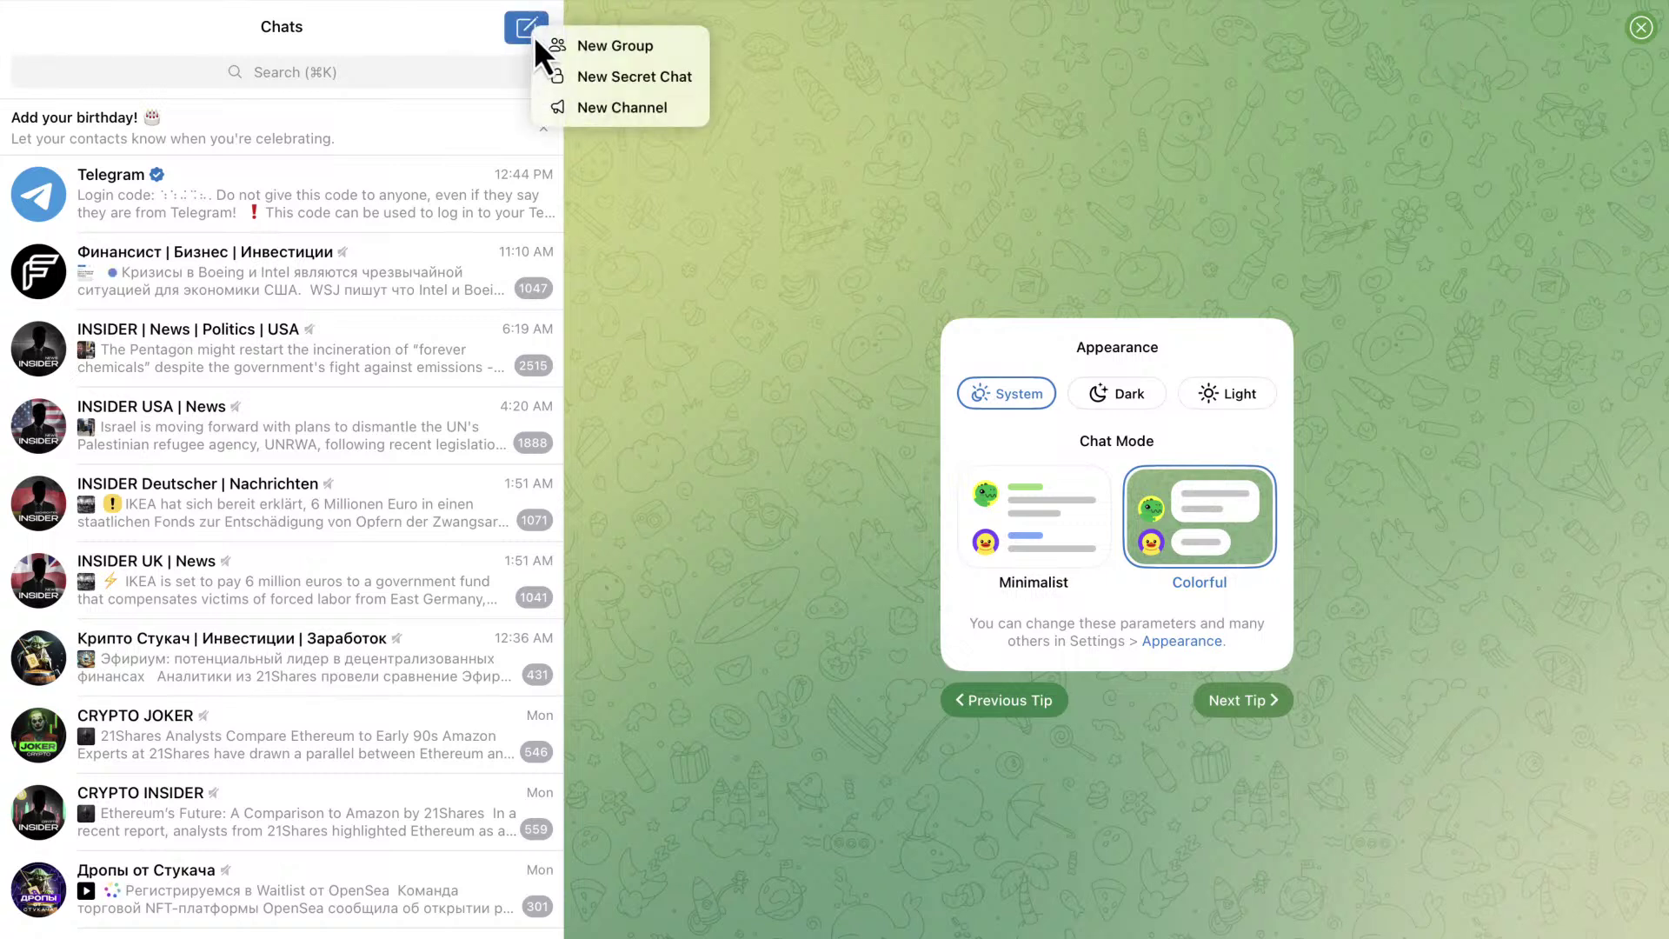
click(576, 48)
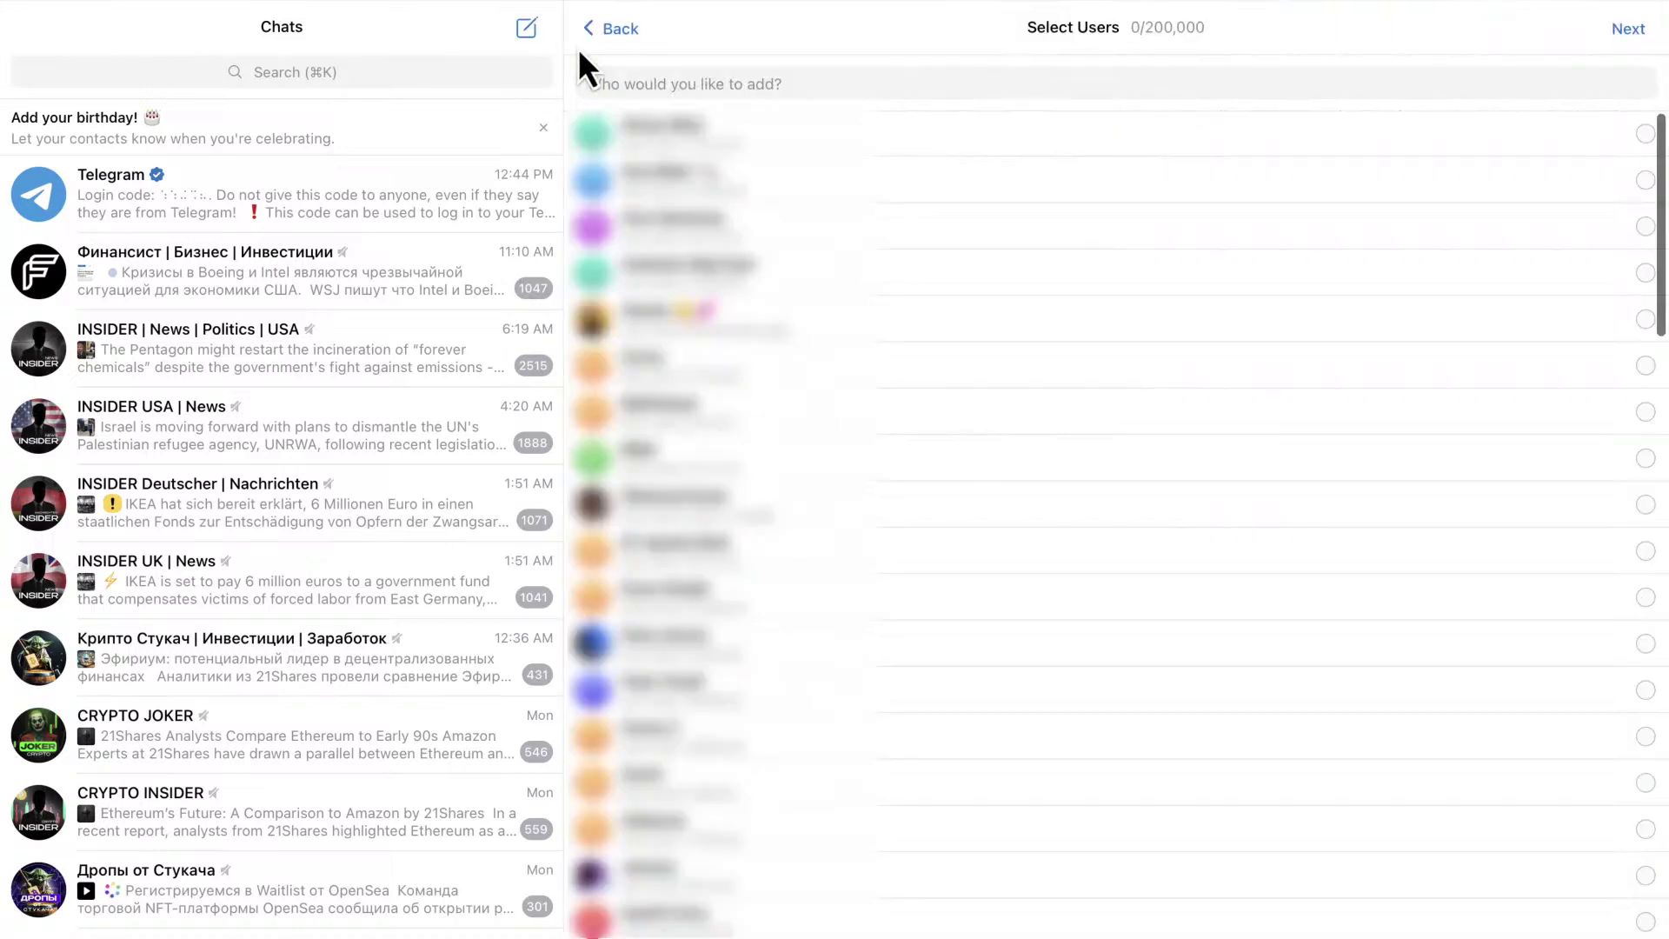
text(pro)
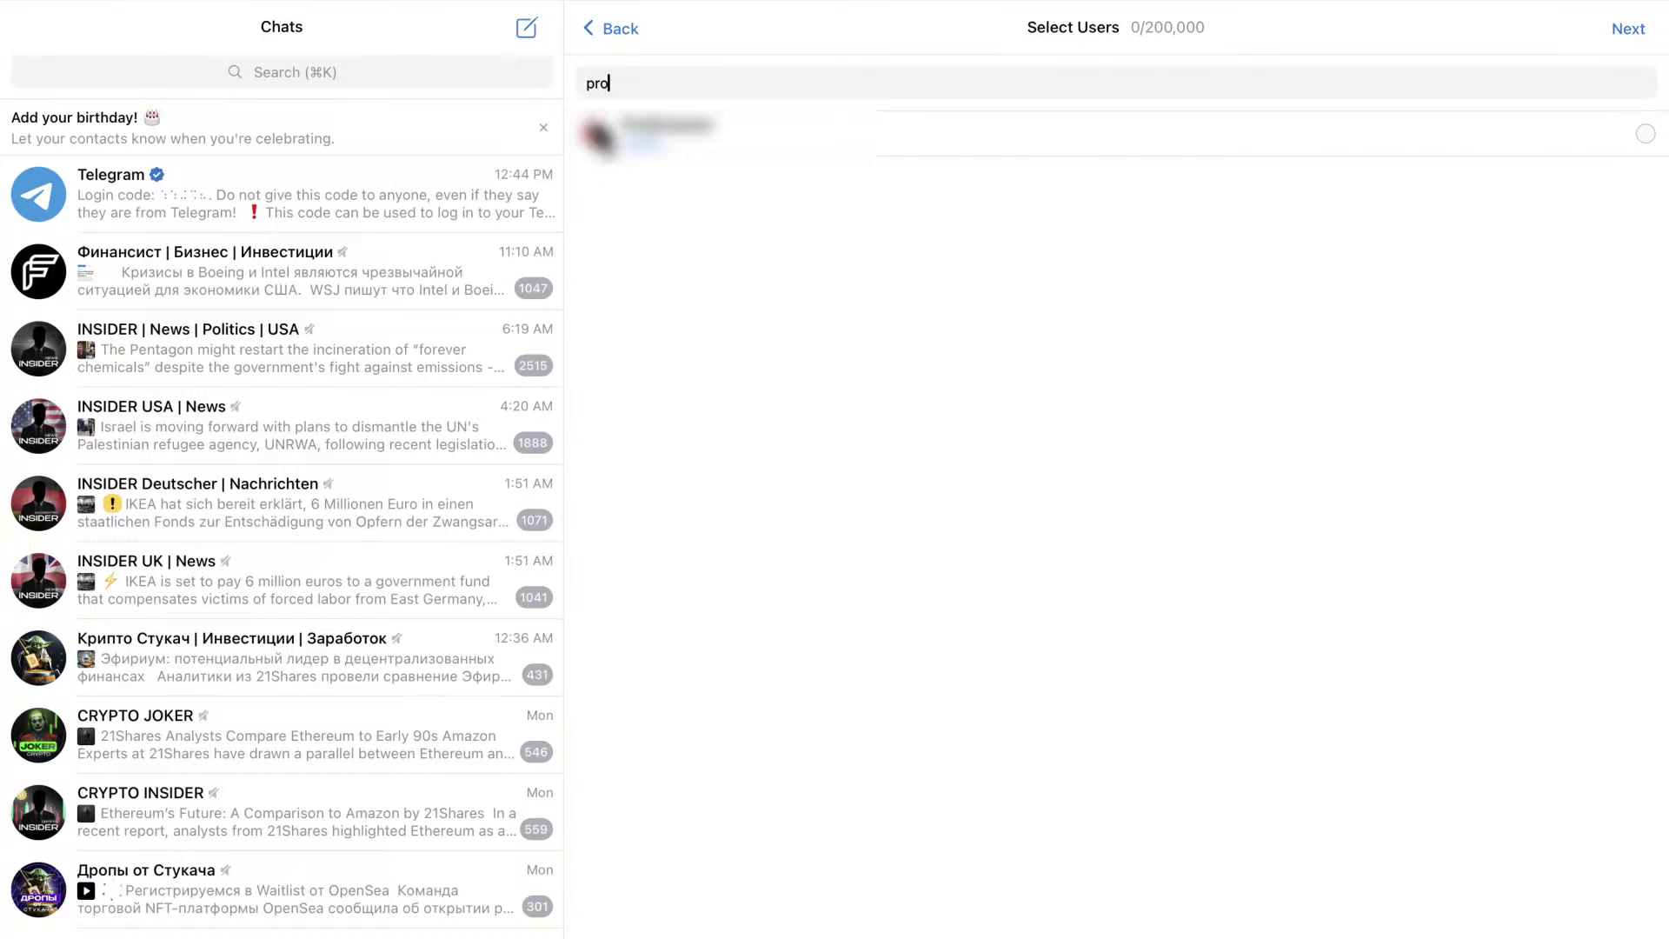
click(600, 134)
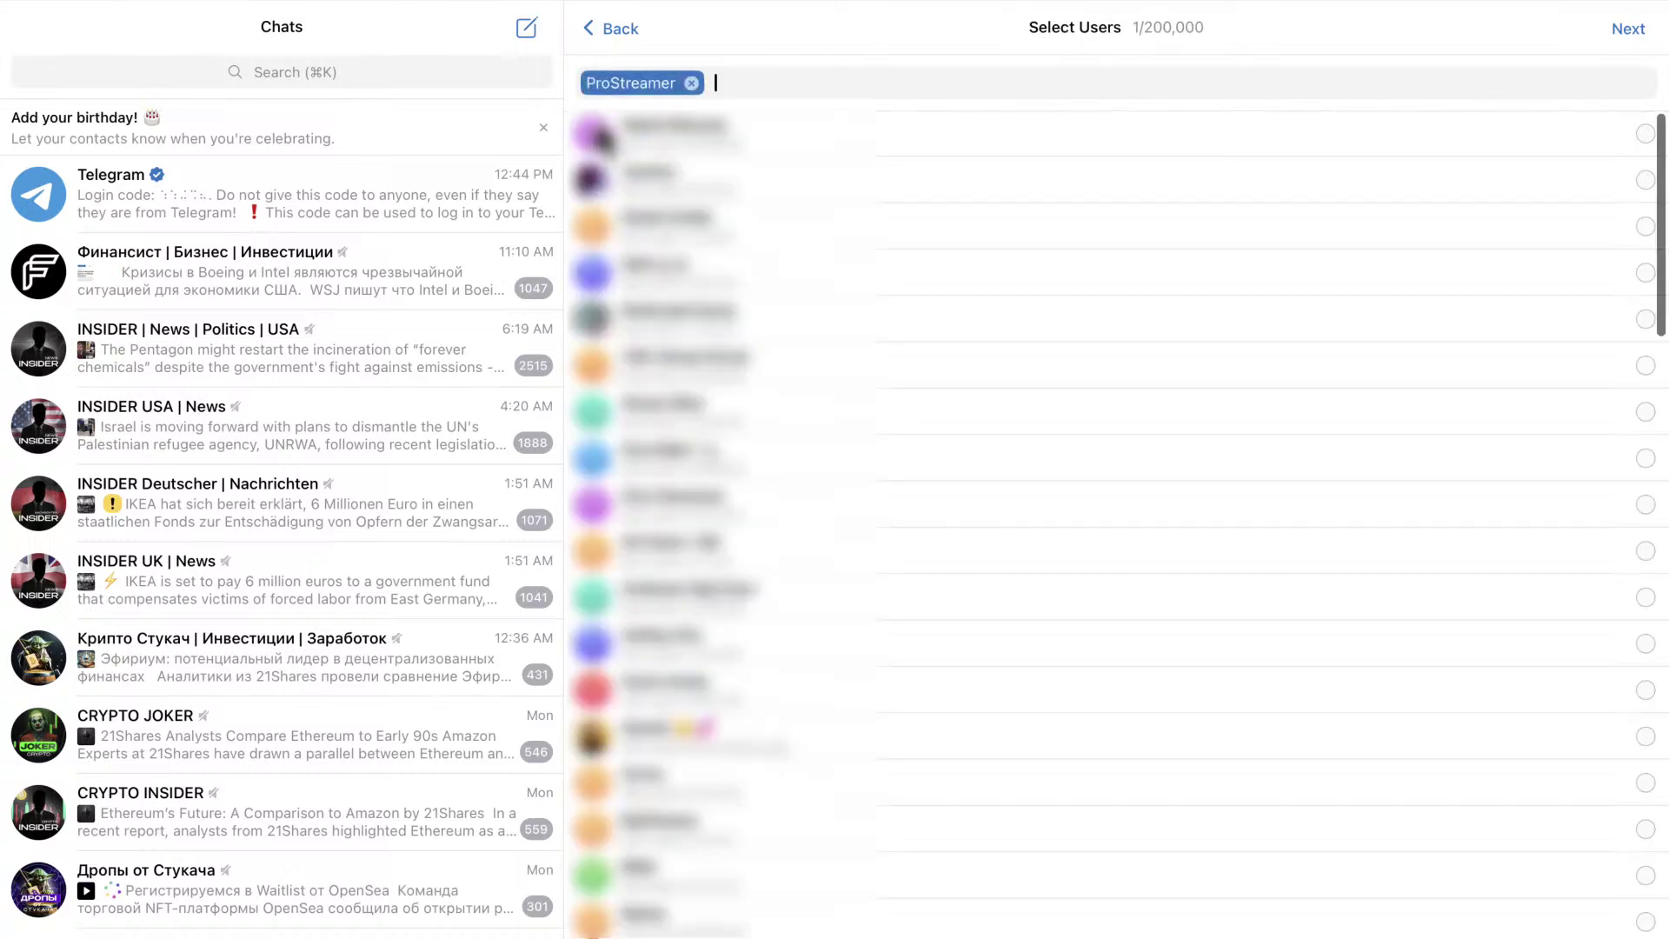
text(ash)
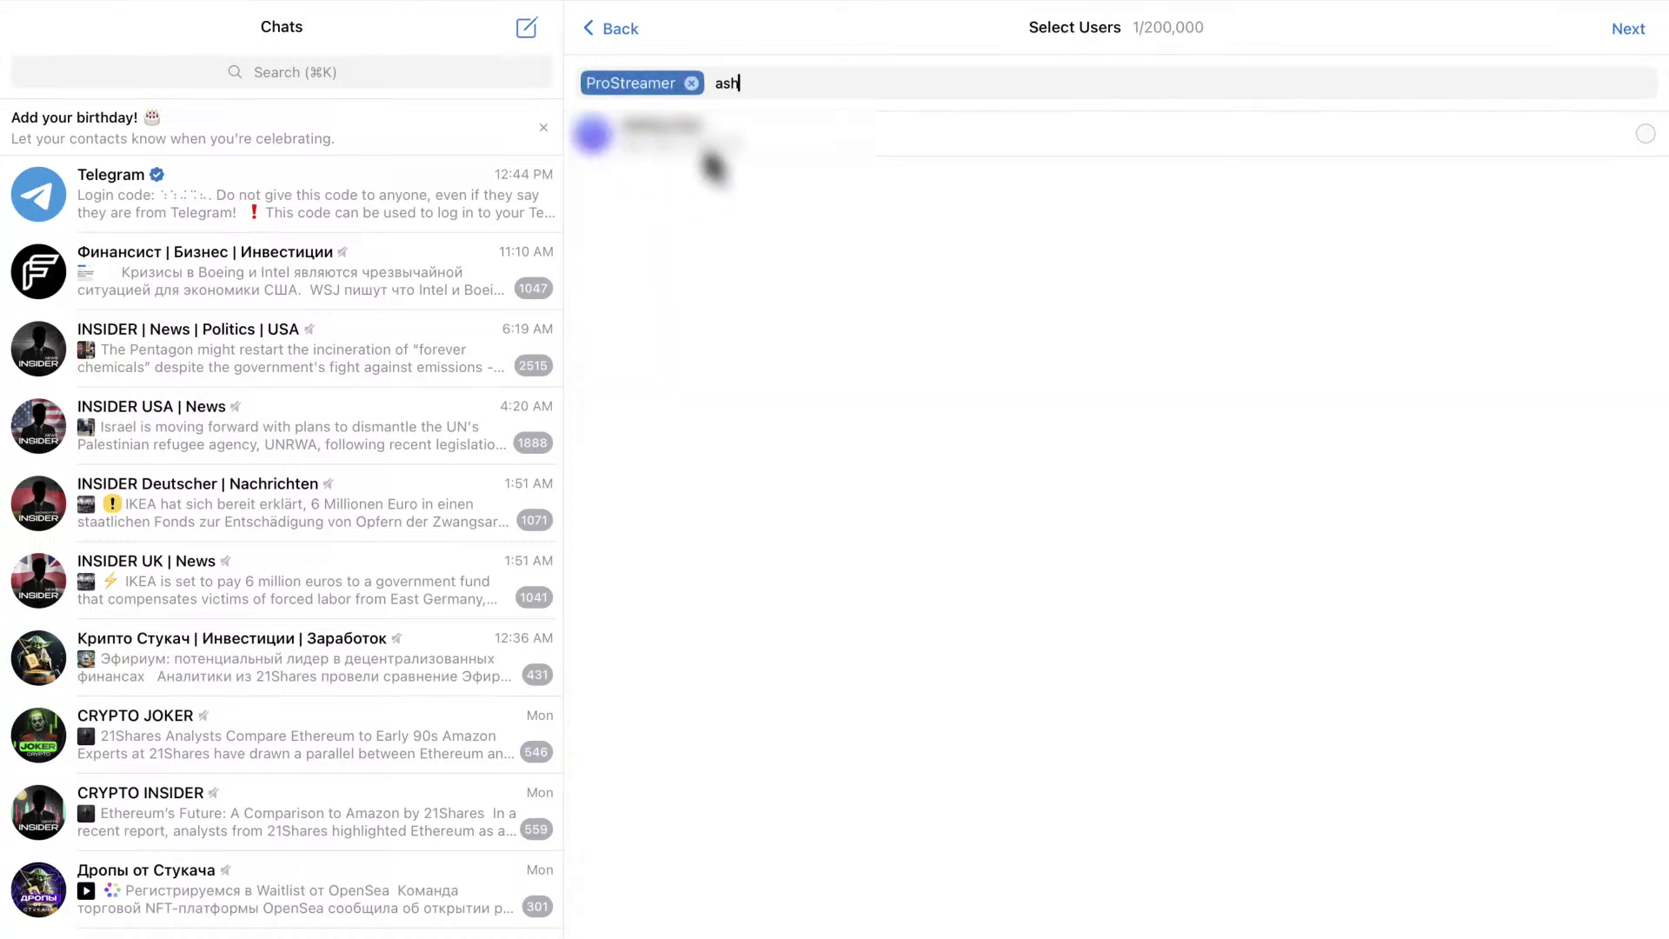
click(712, 148)
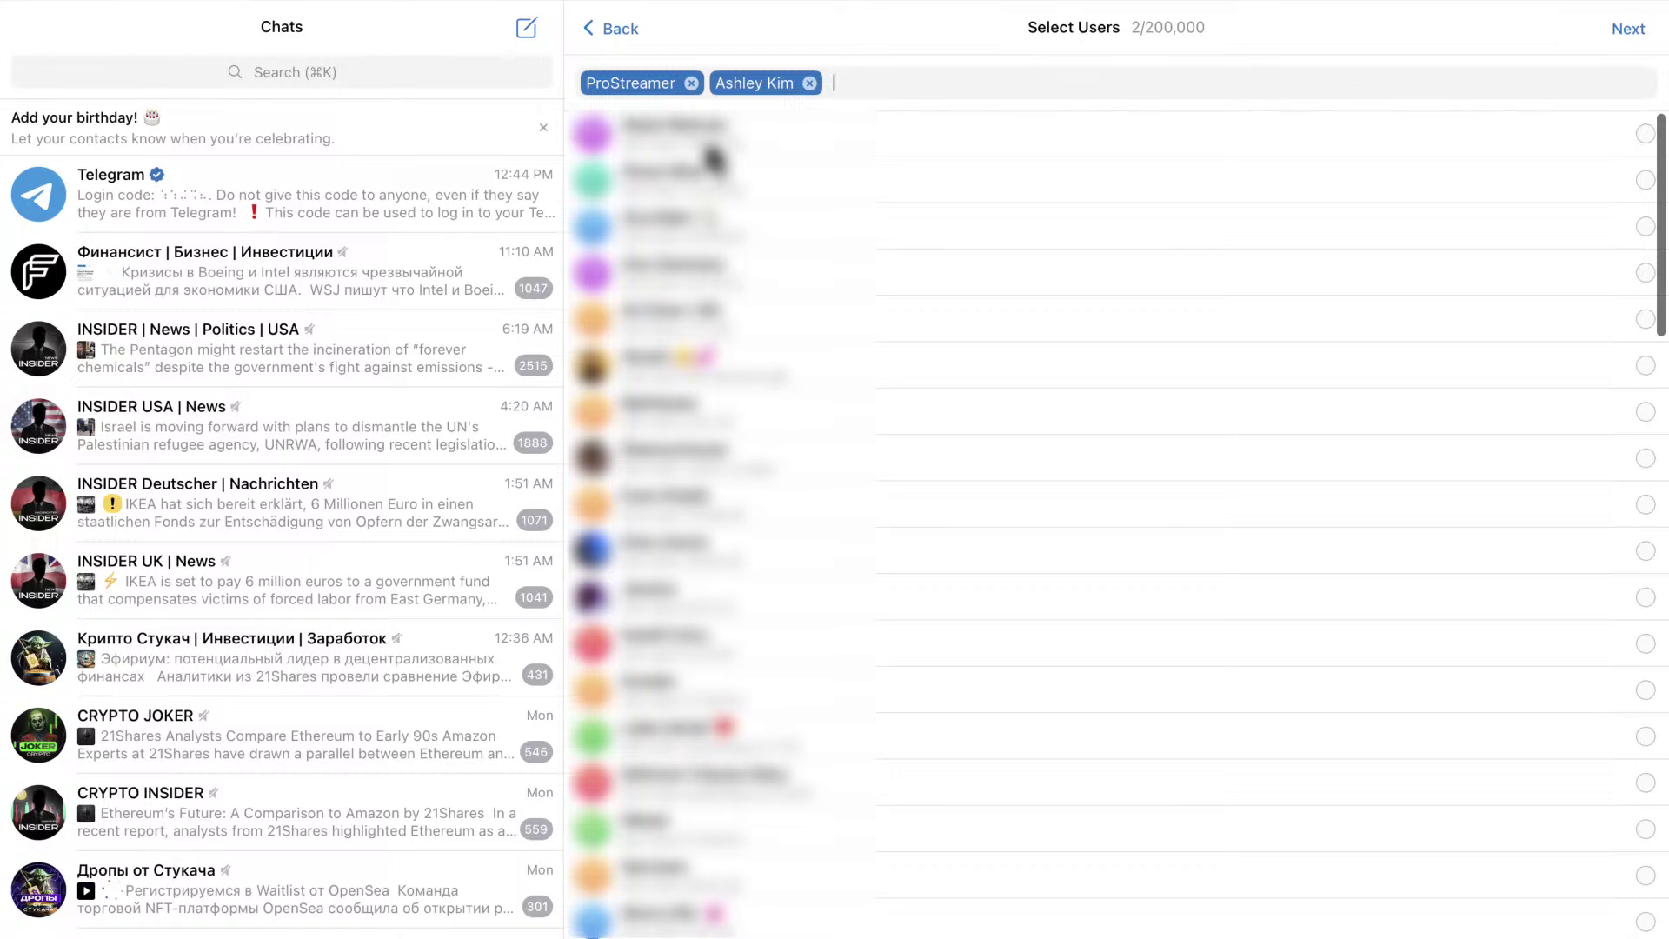
Name the new group 'Streamer's Hub' and create it.
click(1617, 35)
text(S)
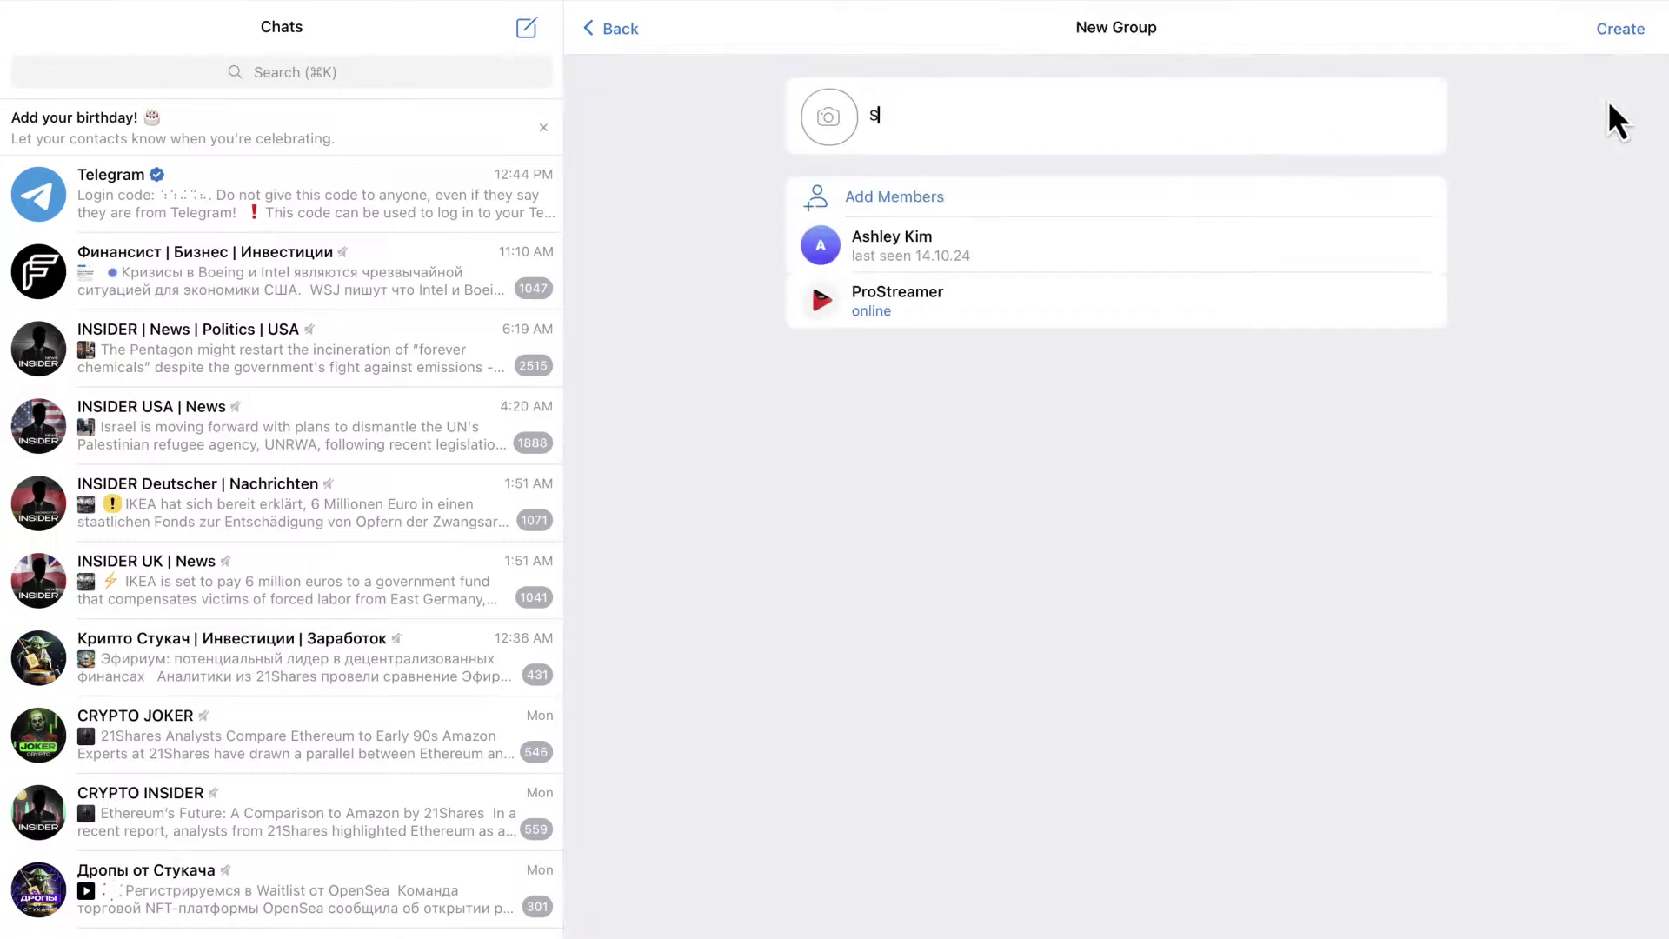
text(treamer's )
text(Hub)
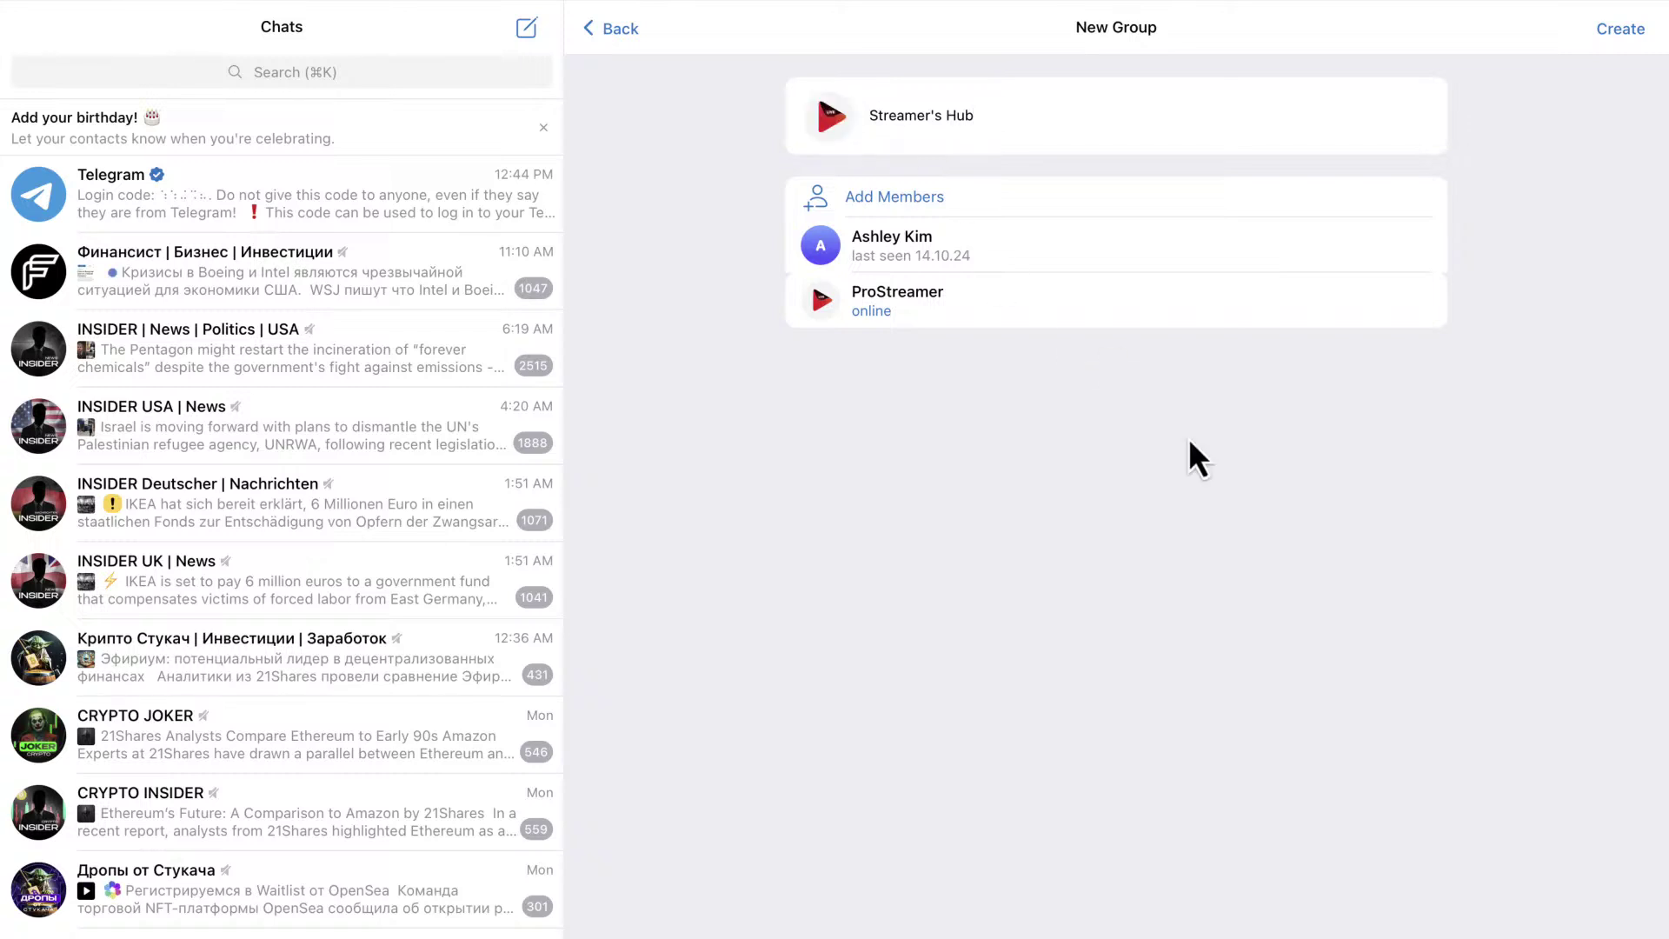
click(1630, 28)
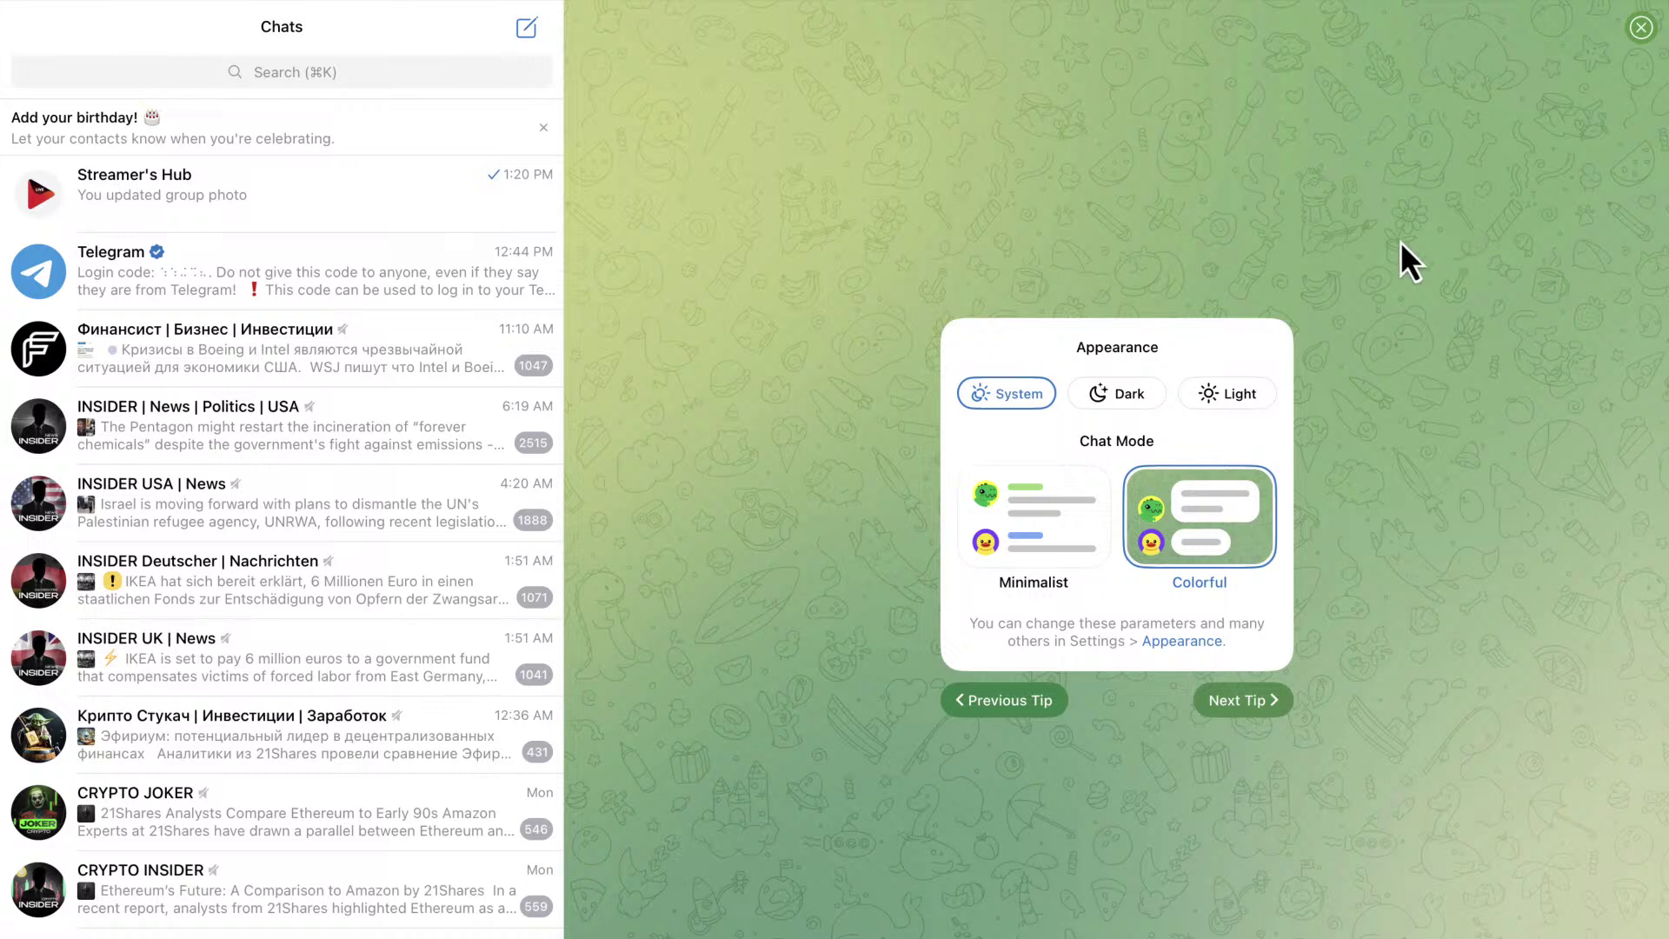
Start a new channel named 'Streamer's Channel', described 'Get all the Crypto updates at one place!'.
click(528, 28)
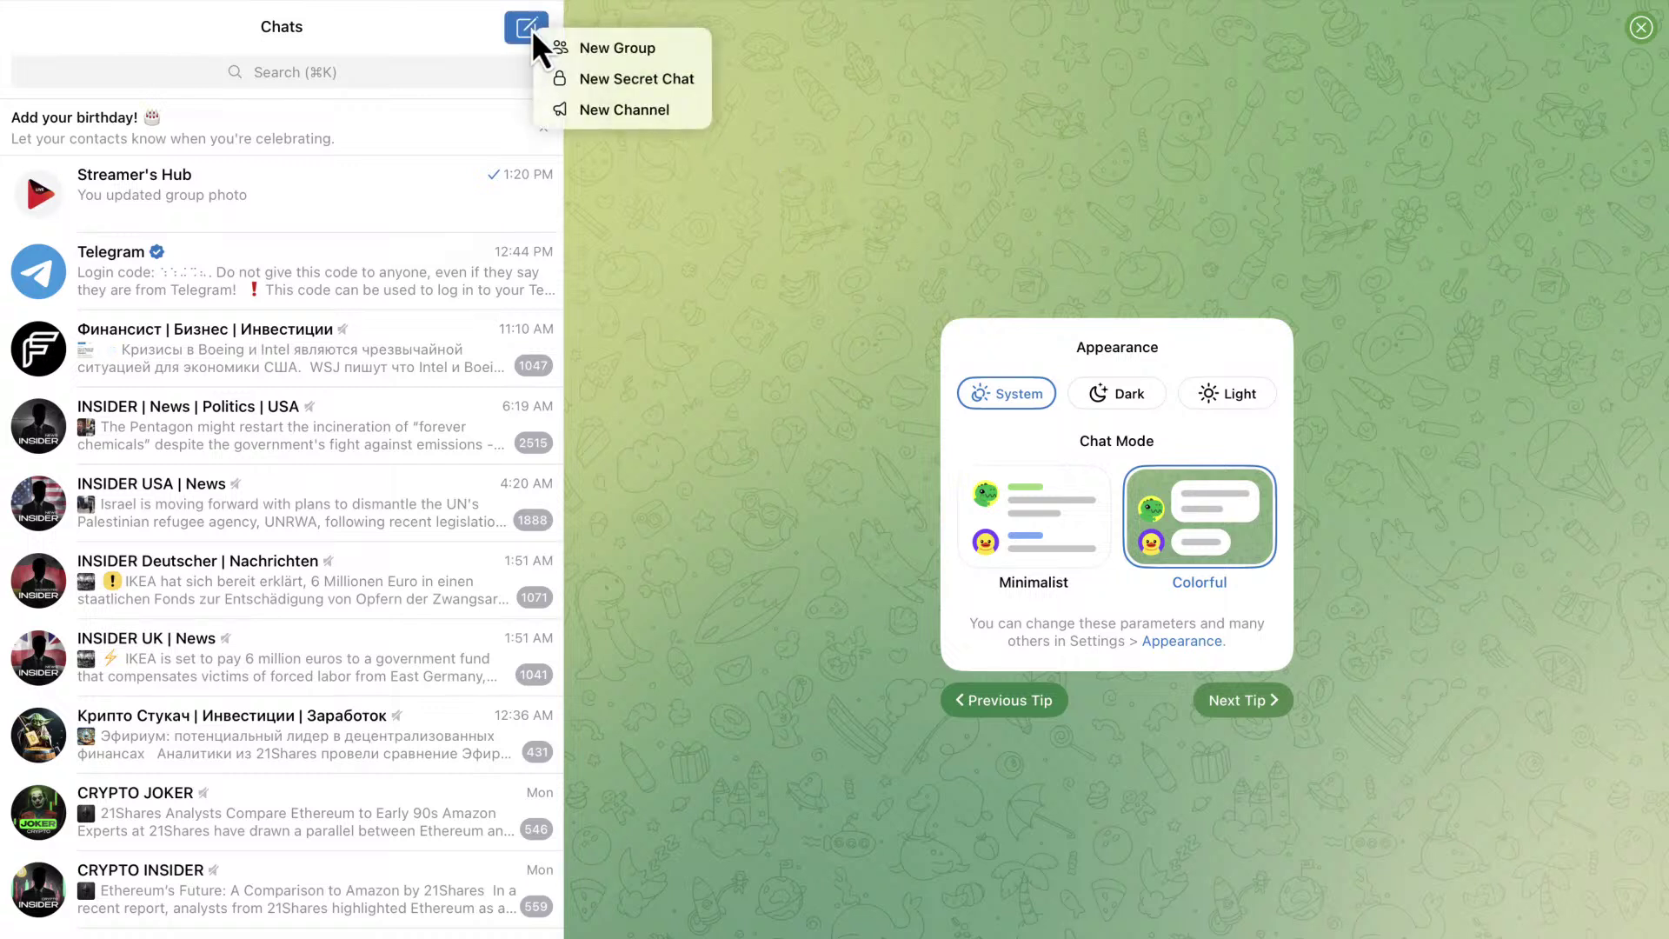
click(636, 110)
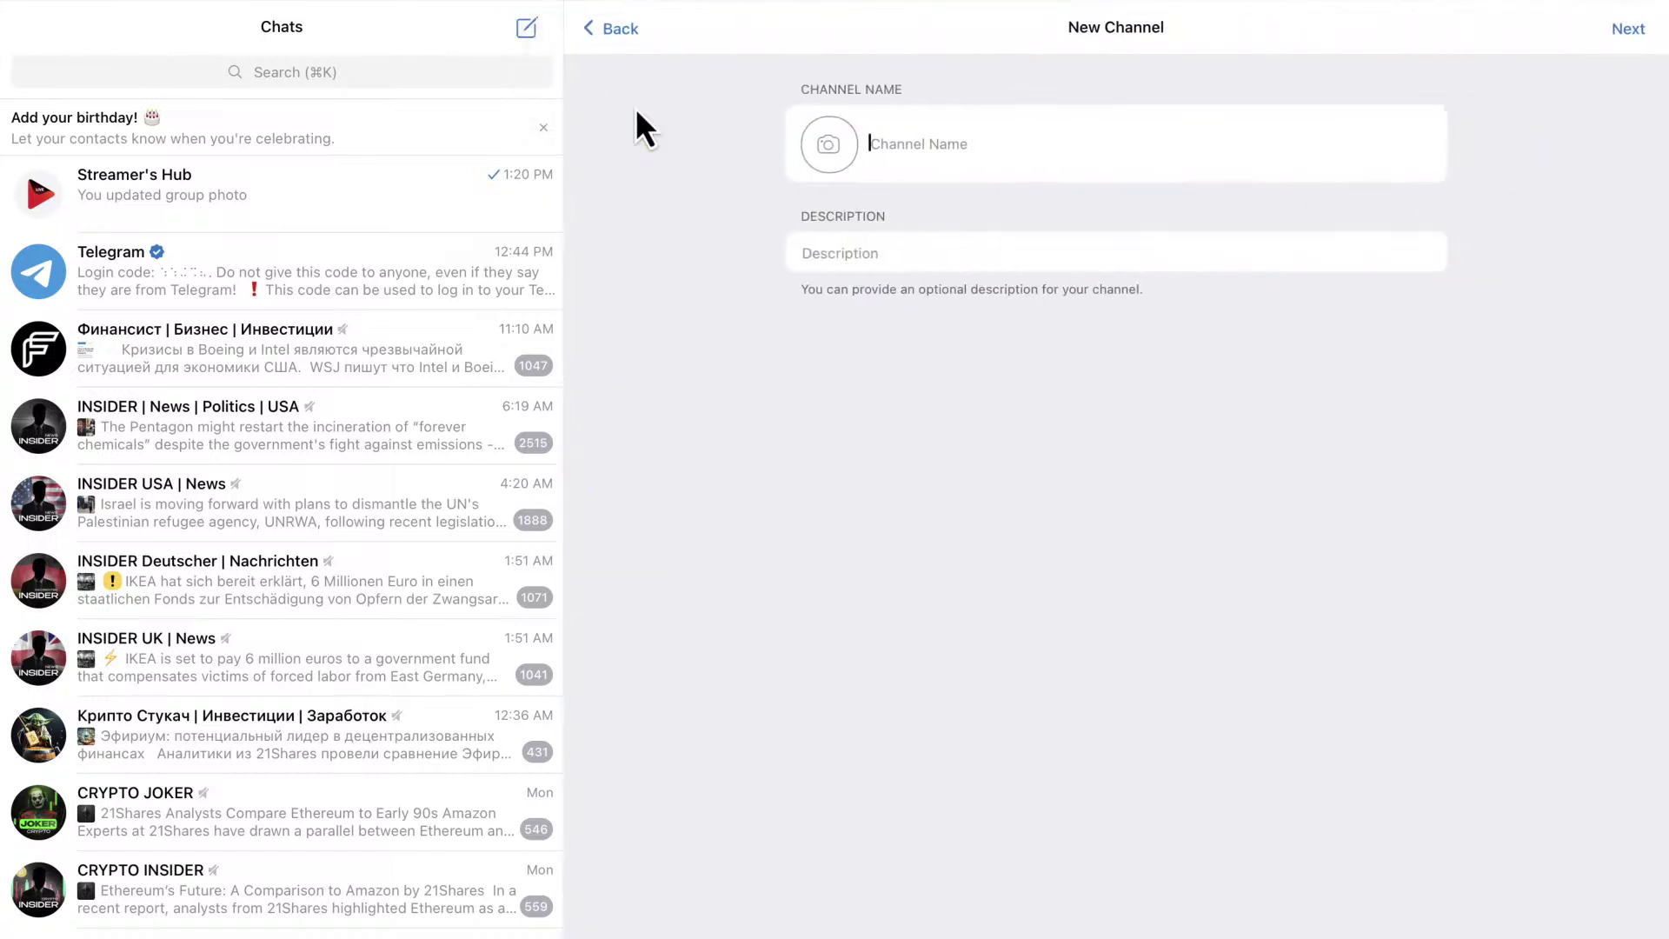
text(Streamer's Channel)
key(Tab)
text(Get all the Crypto updates at one place!)
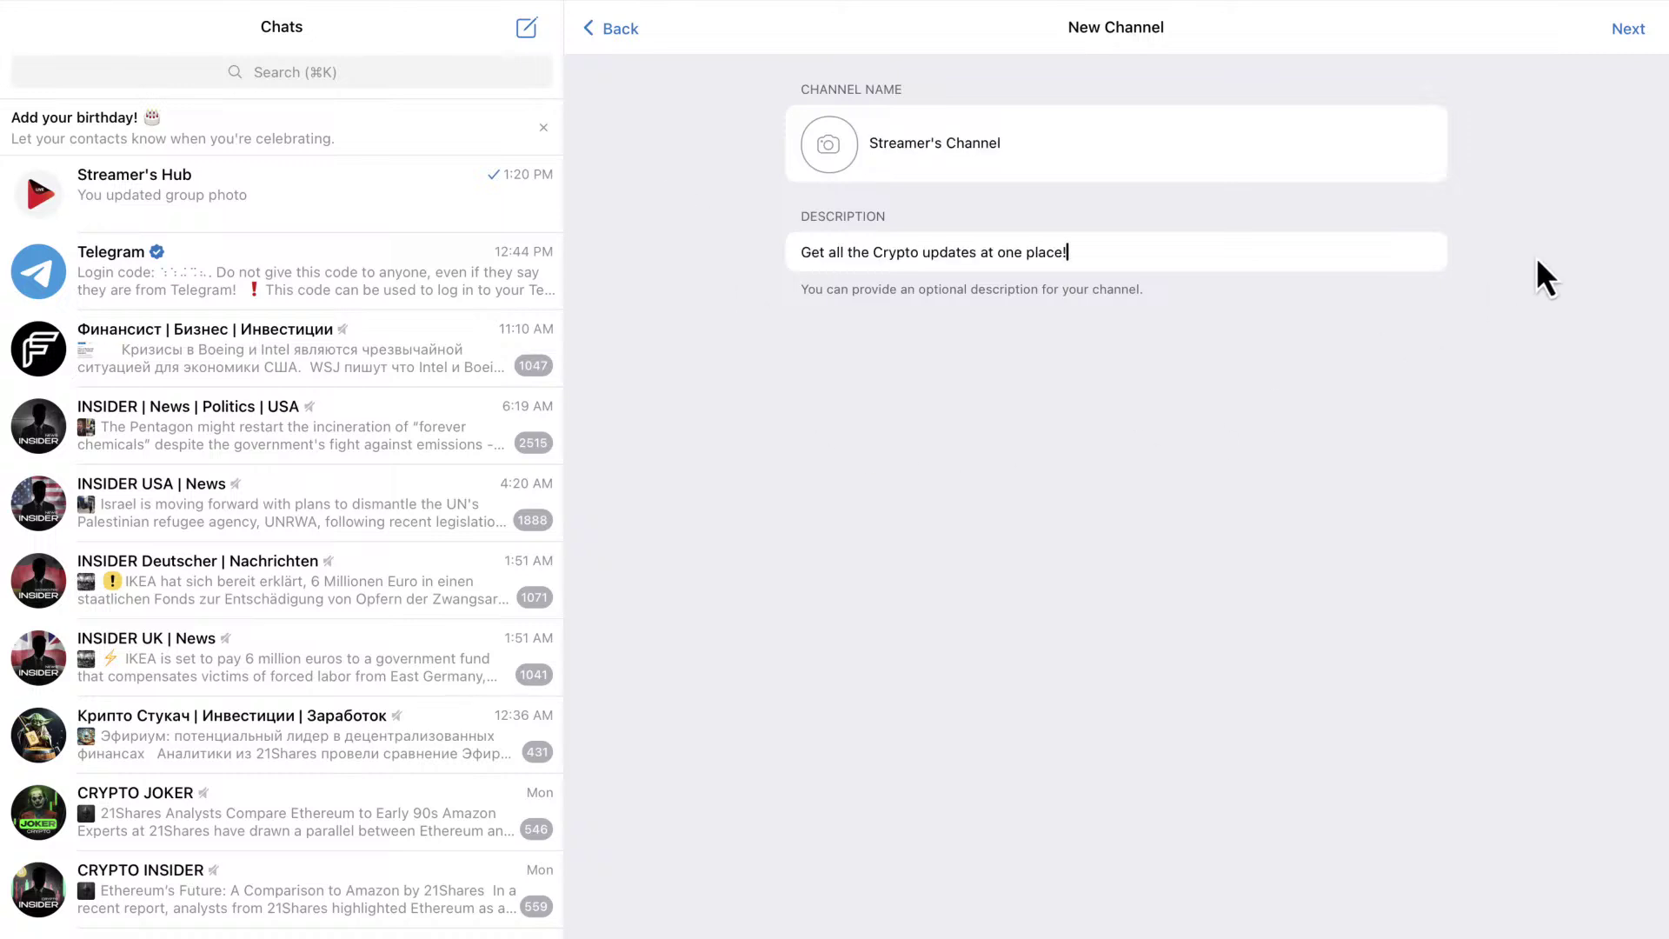
Create the channel as private and copy its permanent invite link.
click(1620, 28)
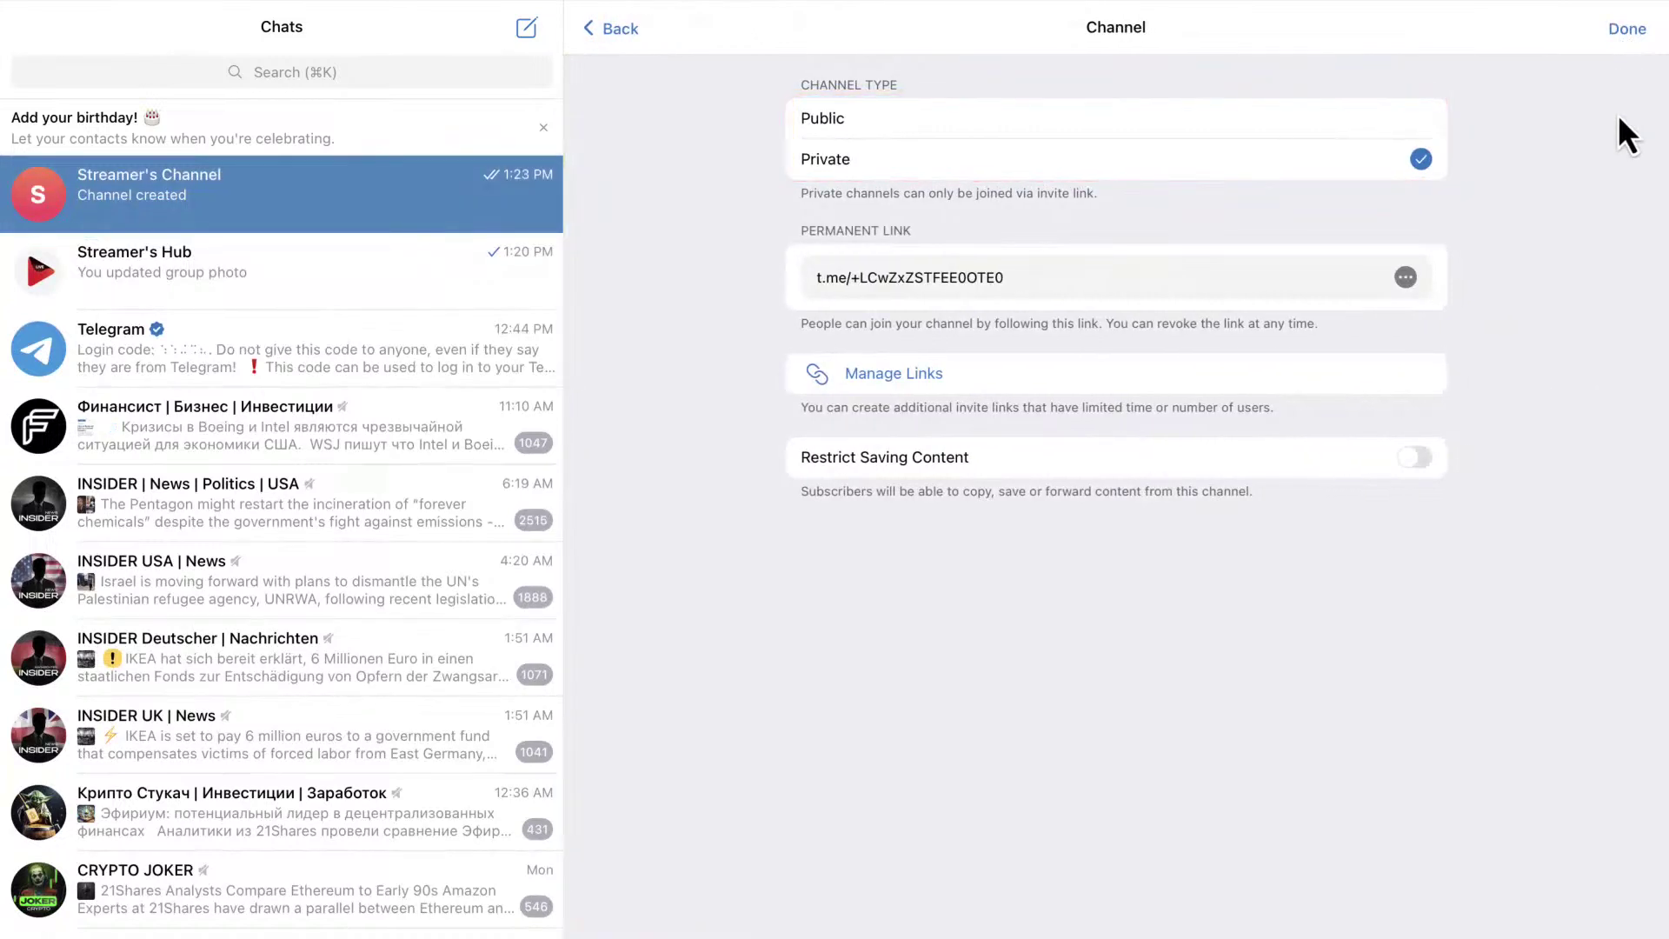
click(1403, 278)
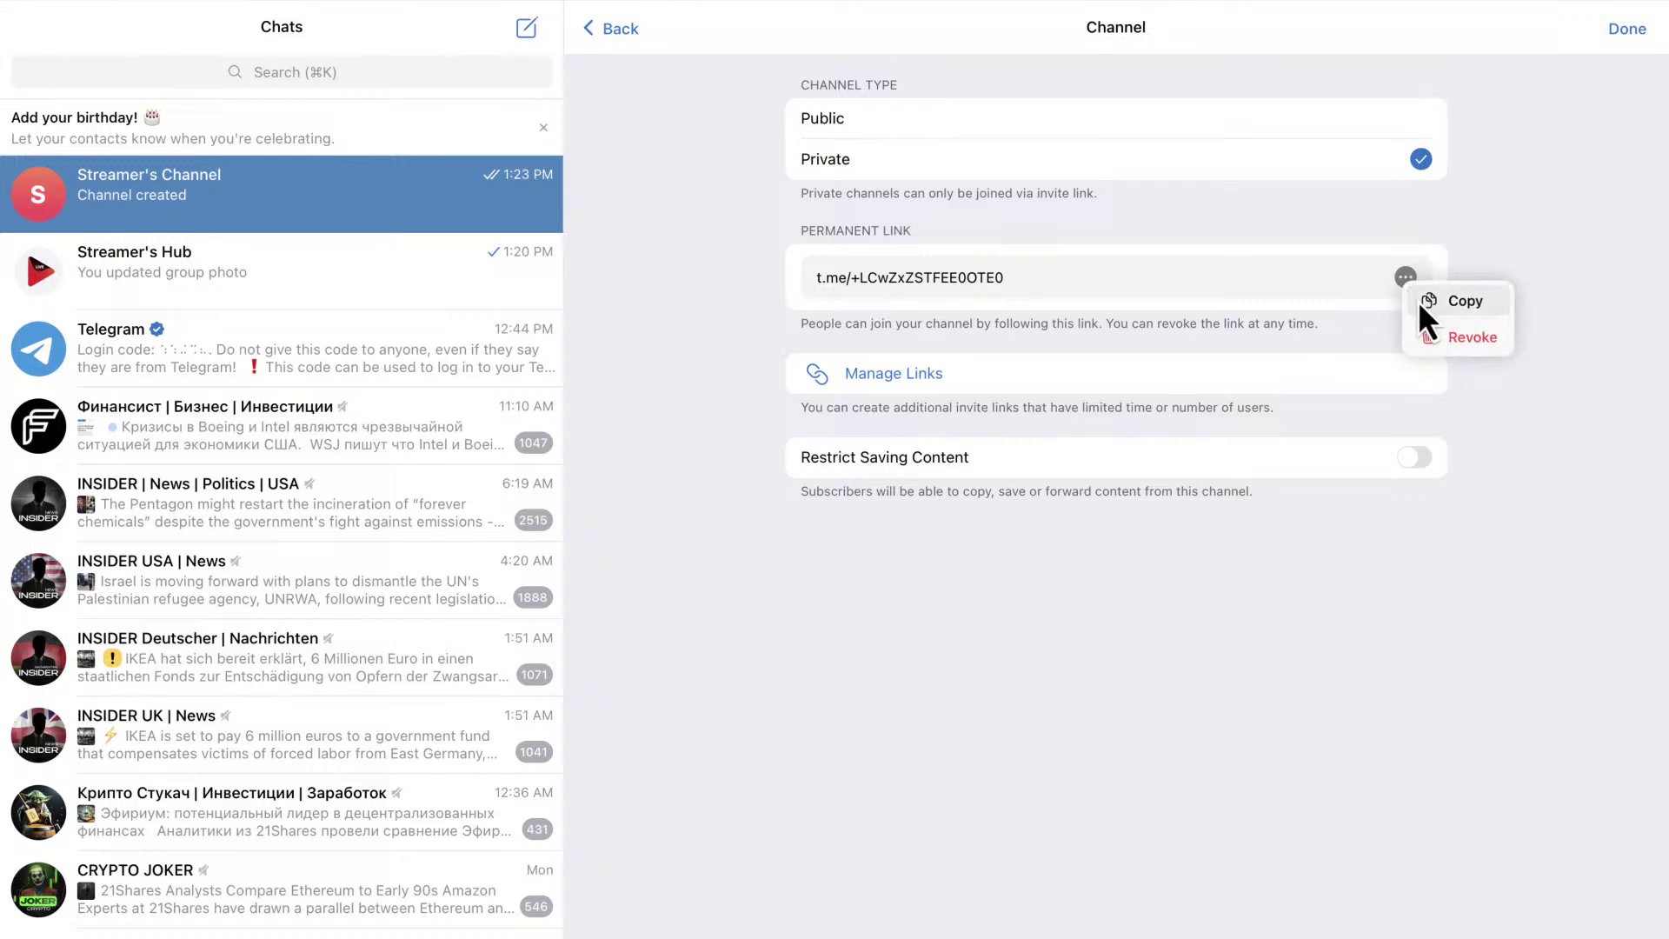
click(1417, 301)
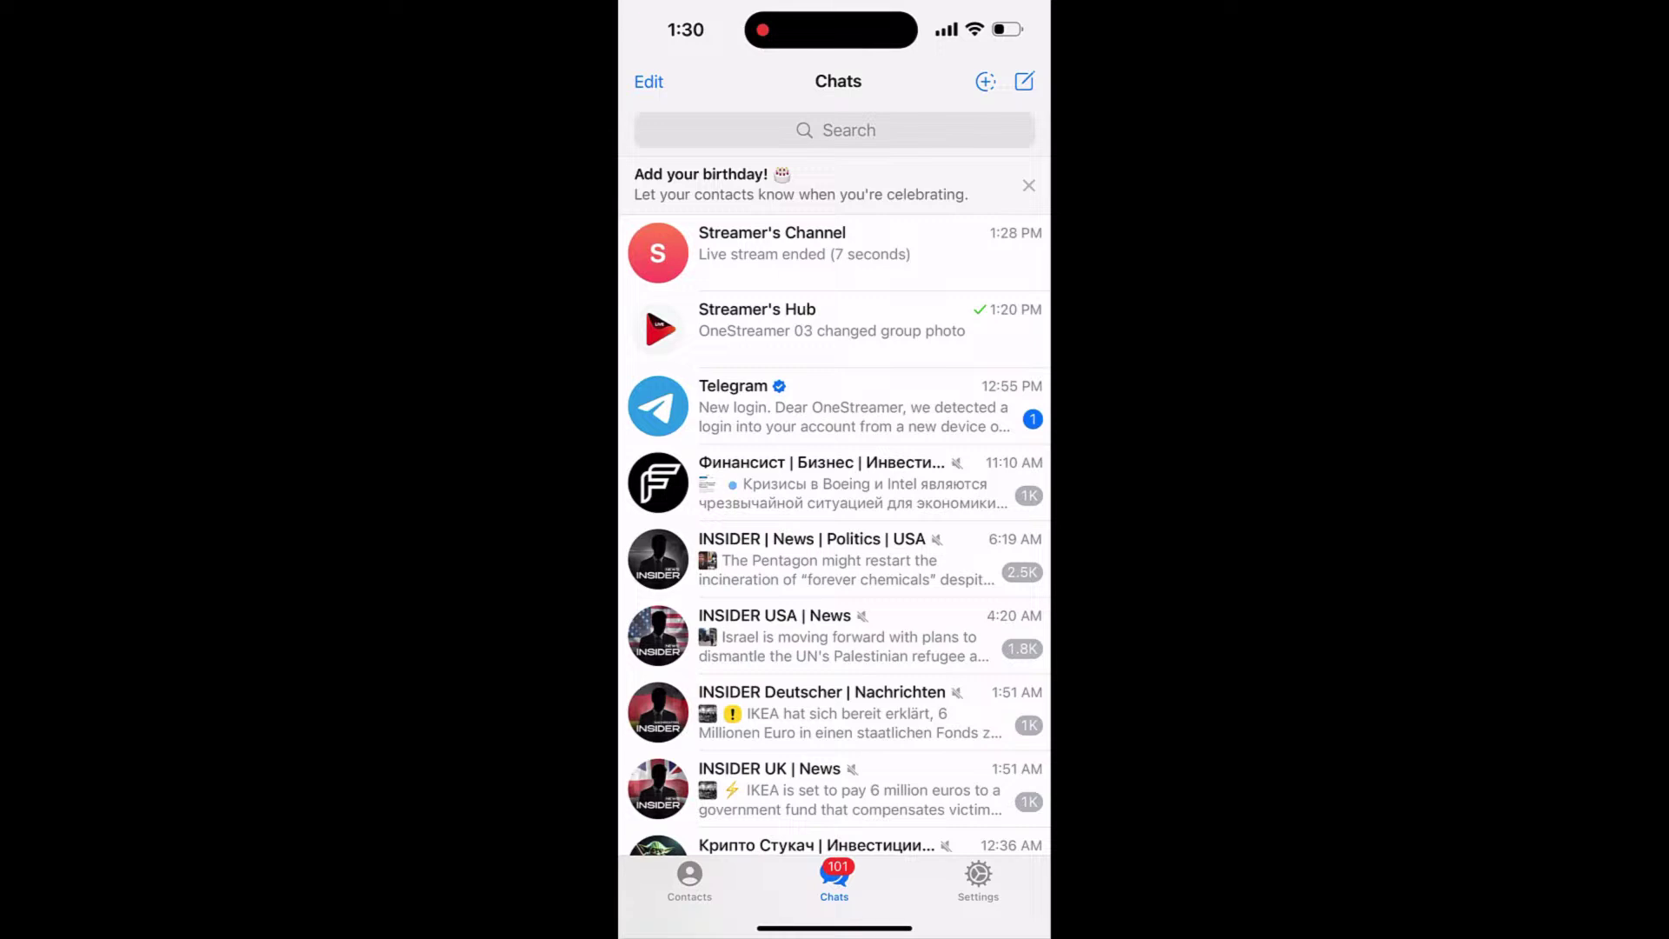
Reveal Streamer's Channel's live stream server URL and stream key via Stream With.
click(804, 253)
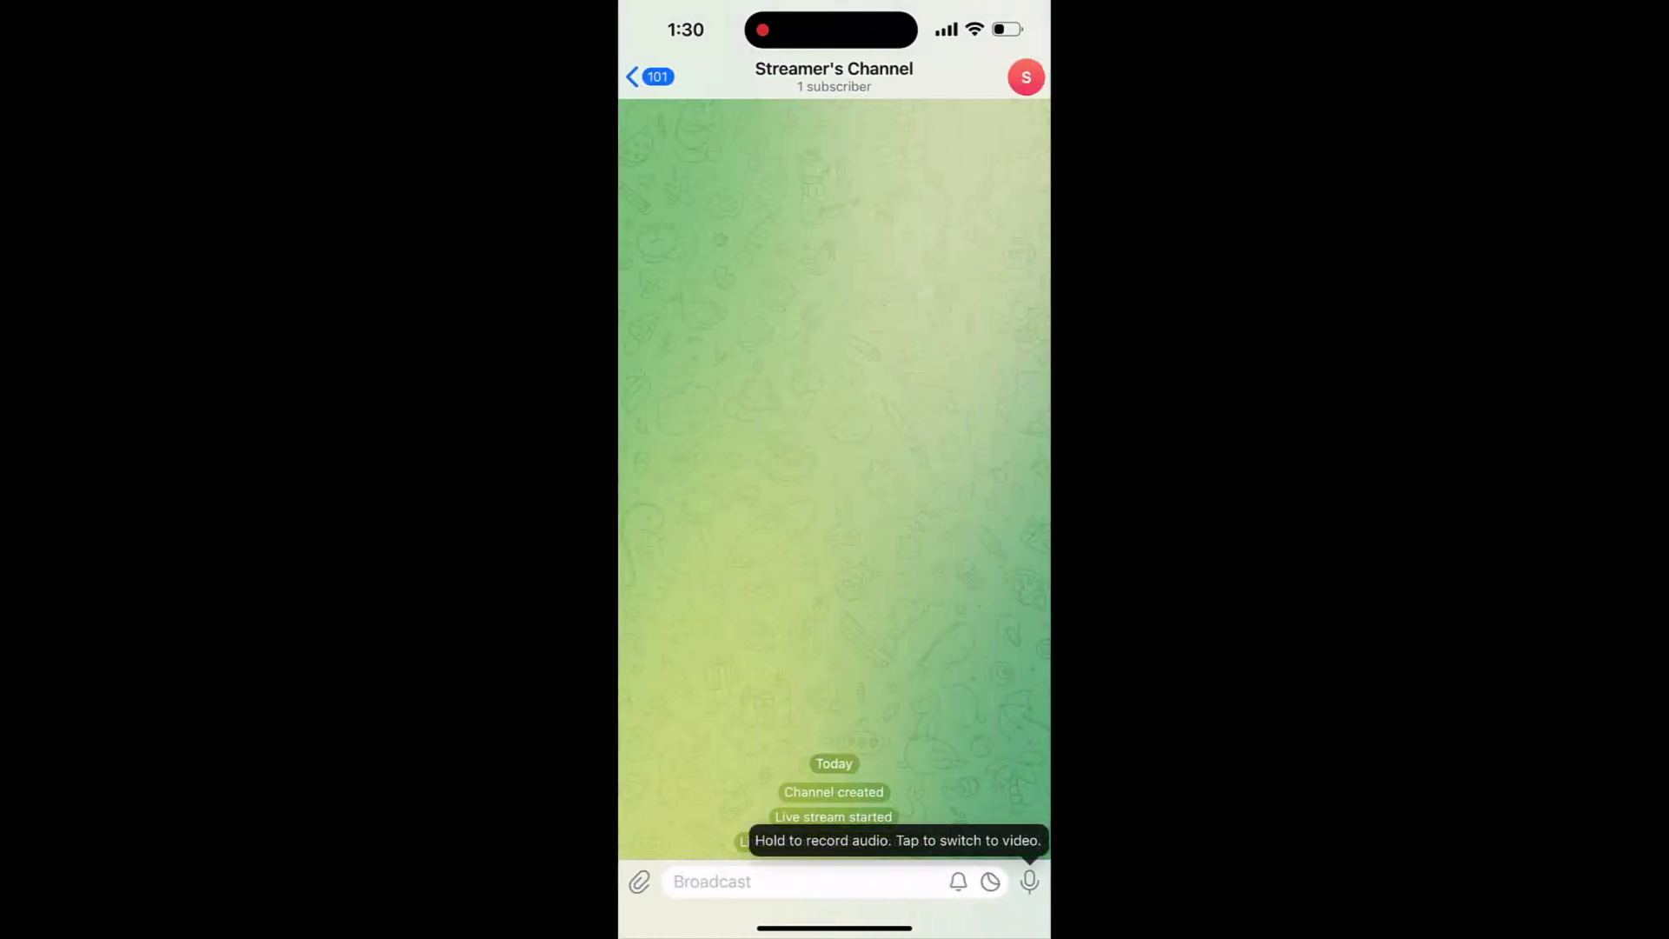
click(834, 77)
click(681, 287)
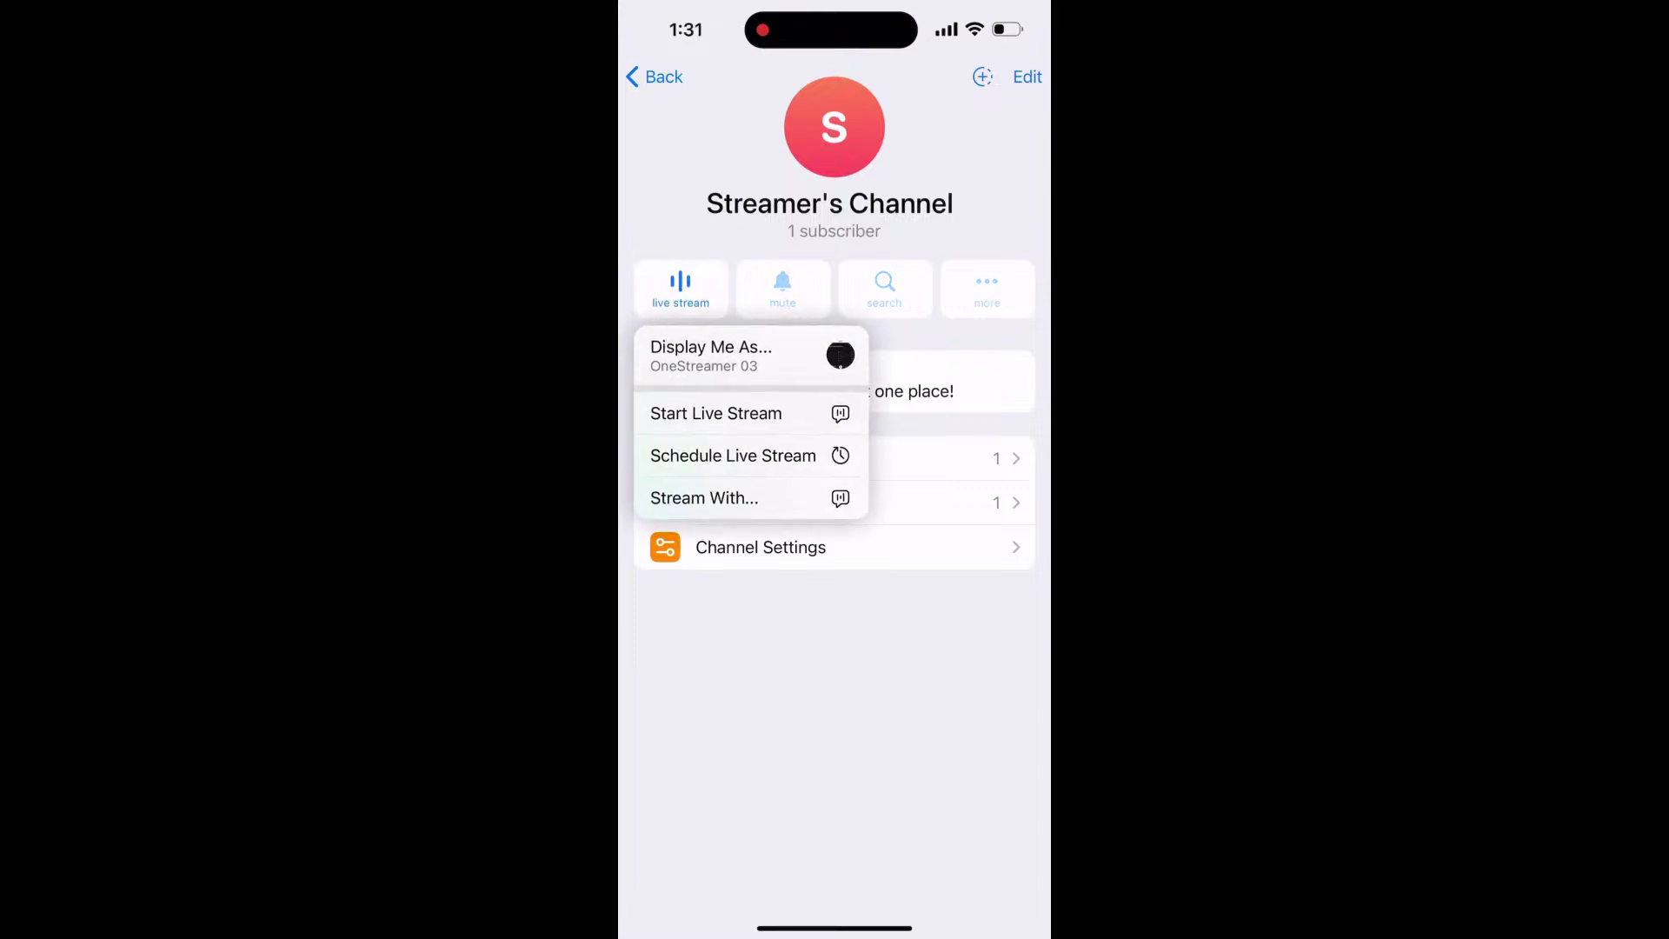
click(704, 498)
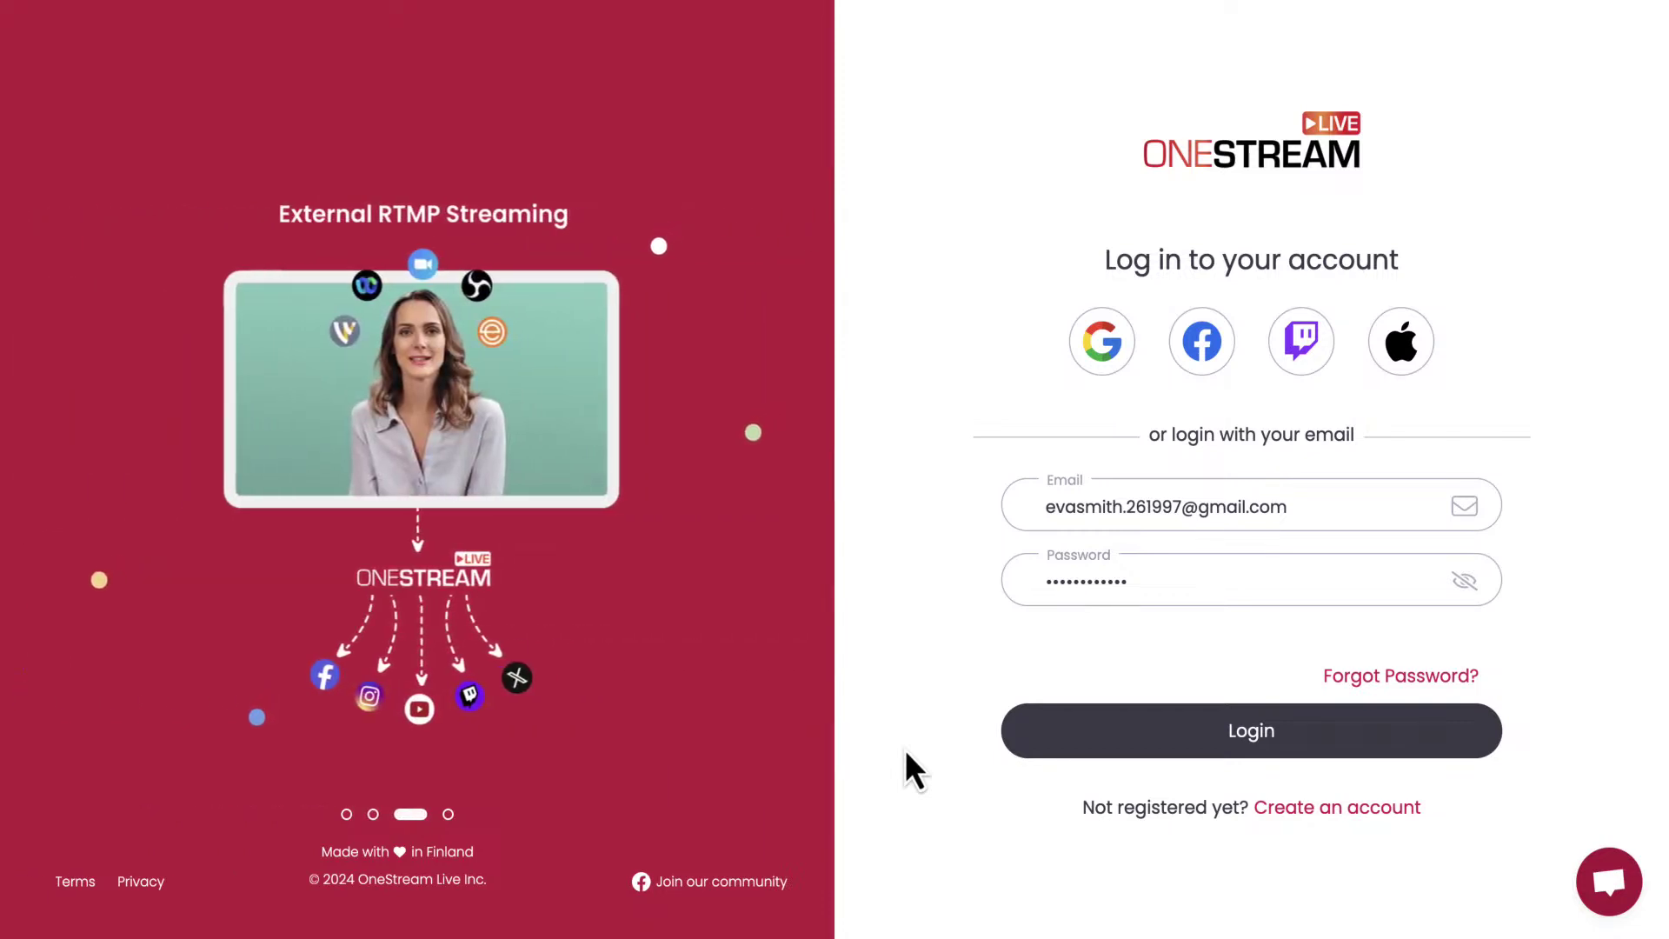
Log in to OneStream Live and pick Telegram as a new social platform.
click(1091, 739)
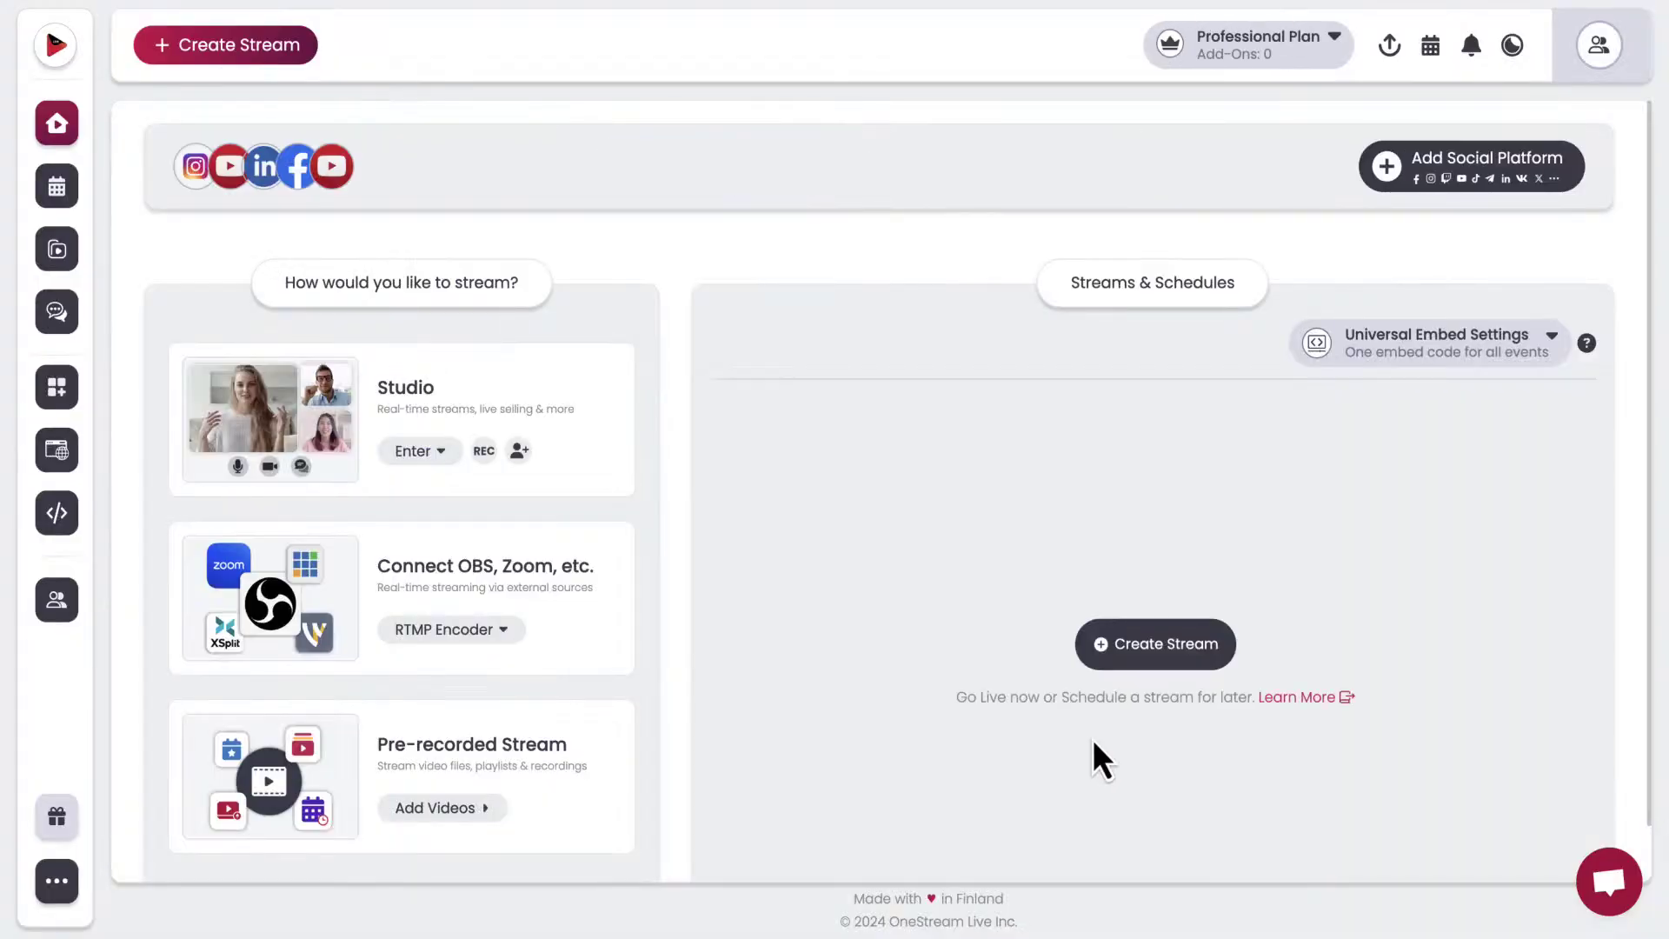
click(1462, 186)
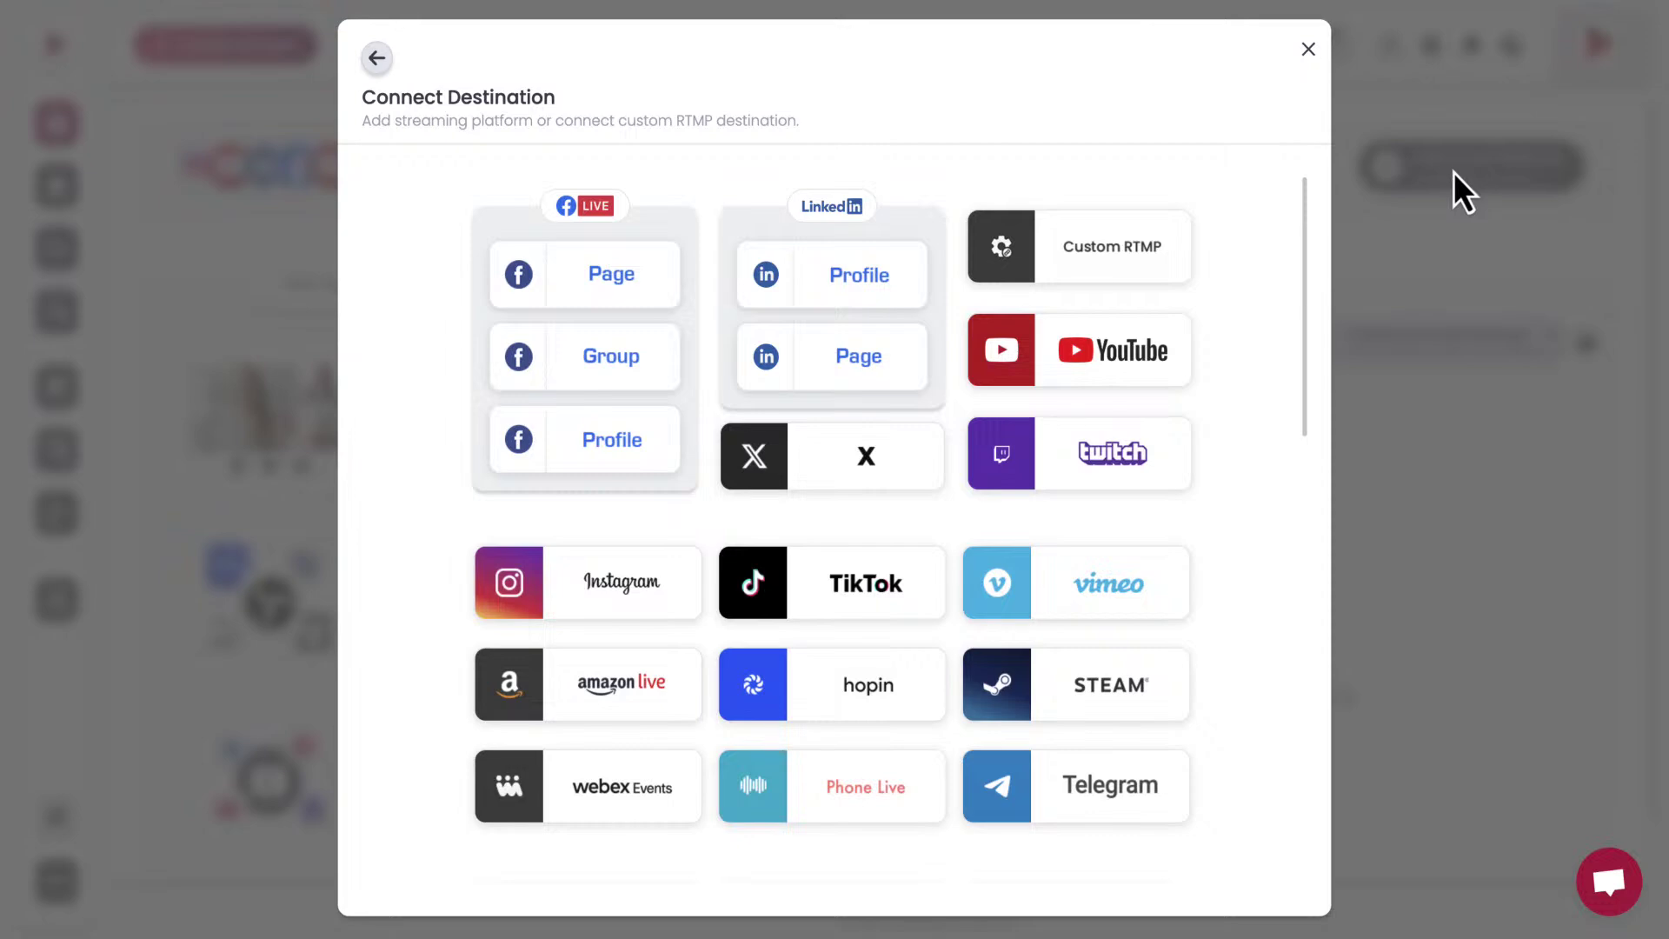
click(1121, 804)
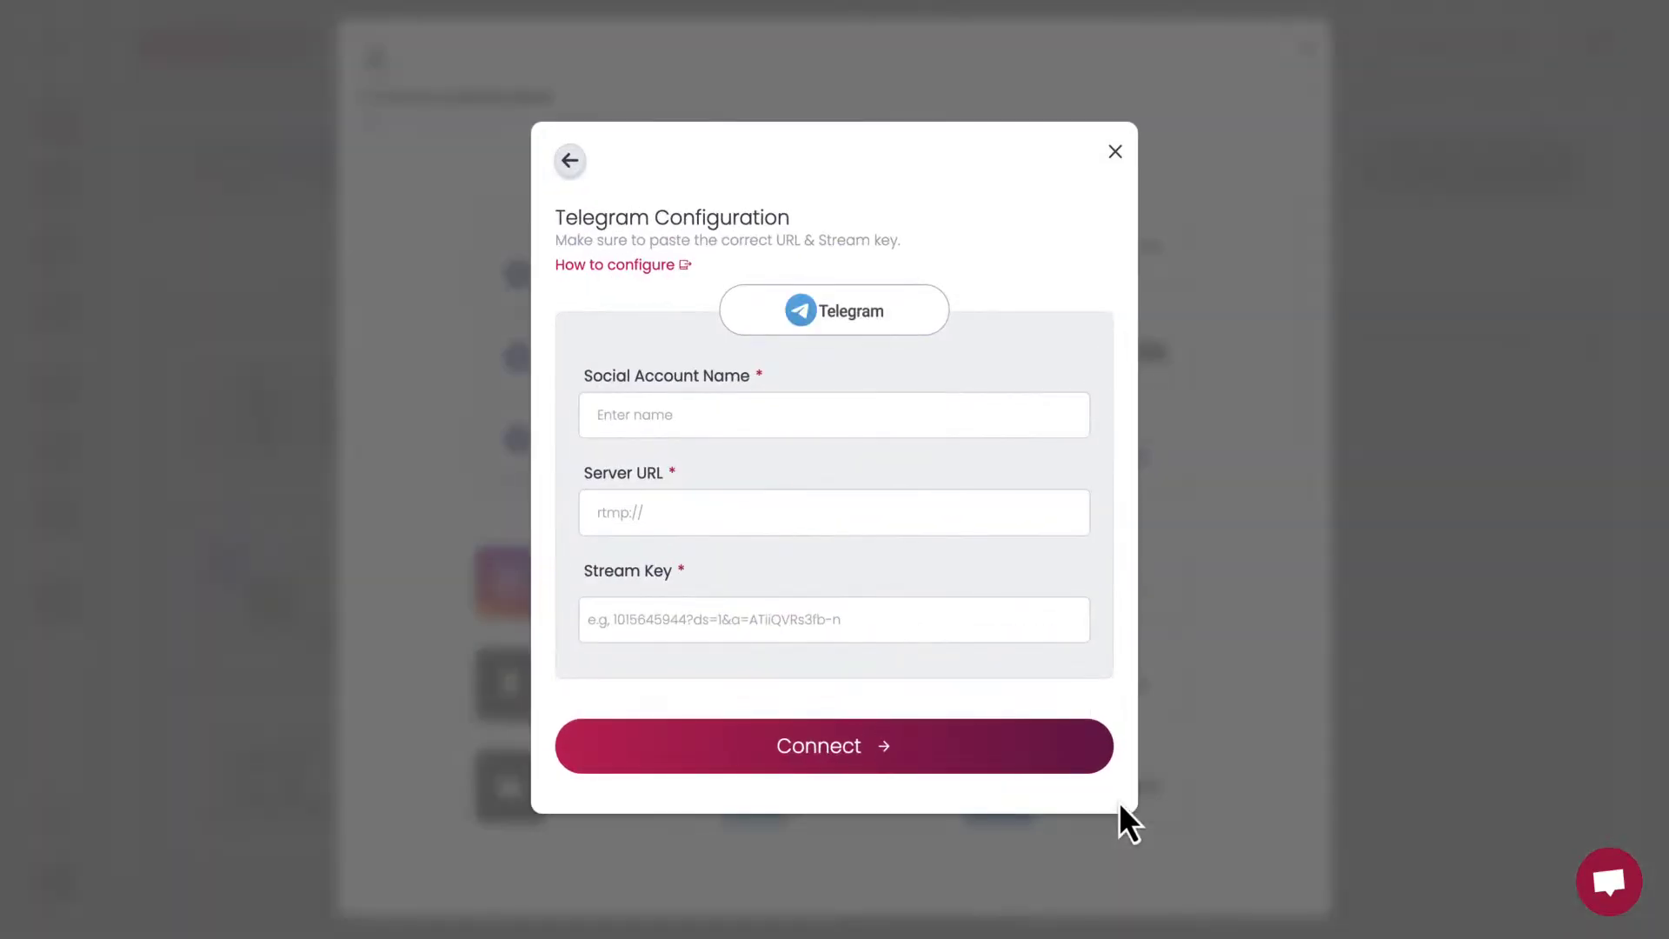
click(913, 425)
text(Streamer's Hub)
click(931, 628)
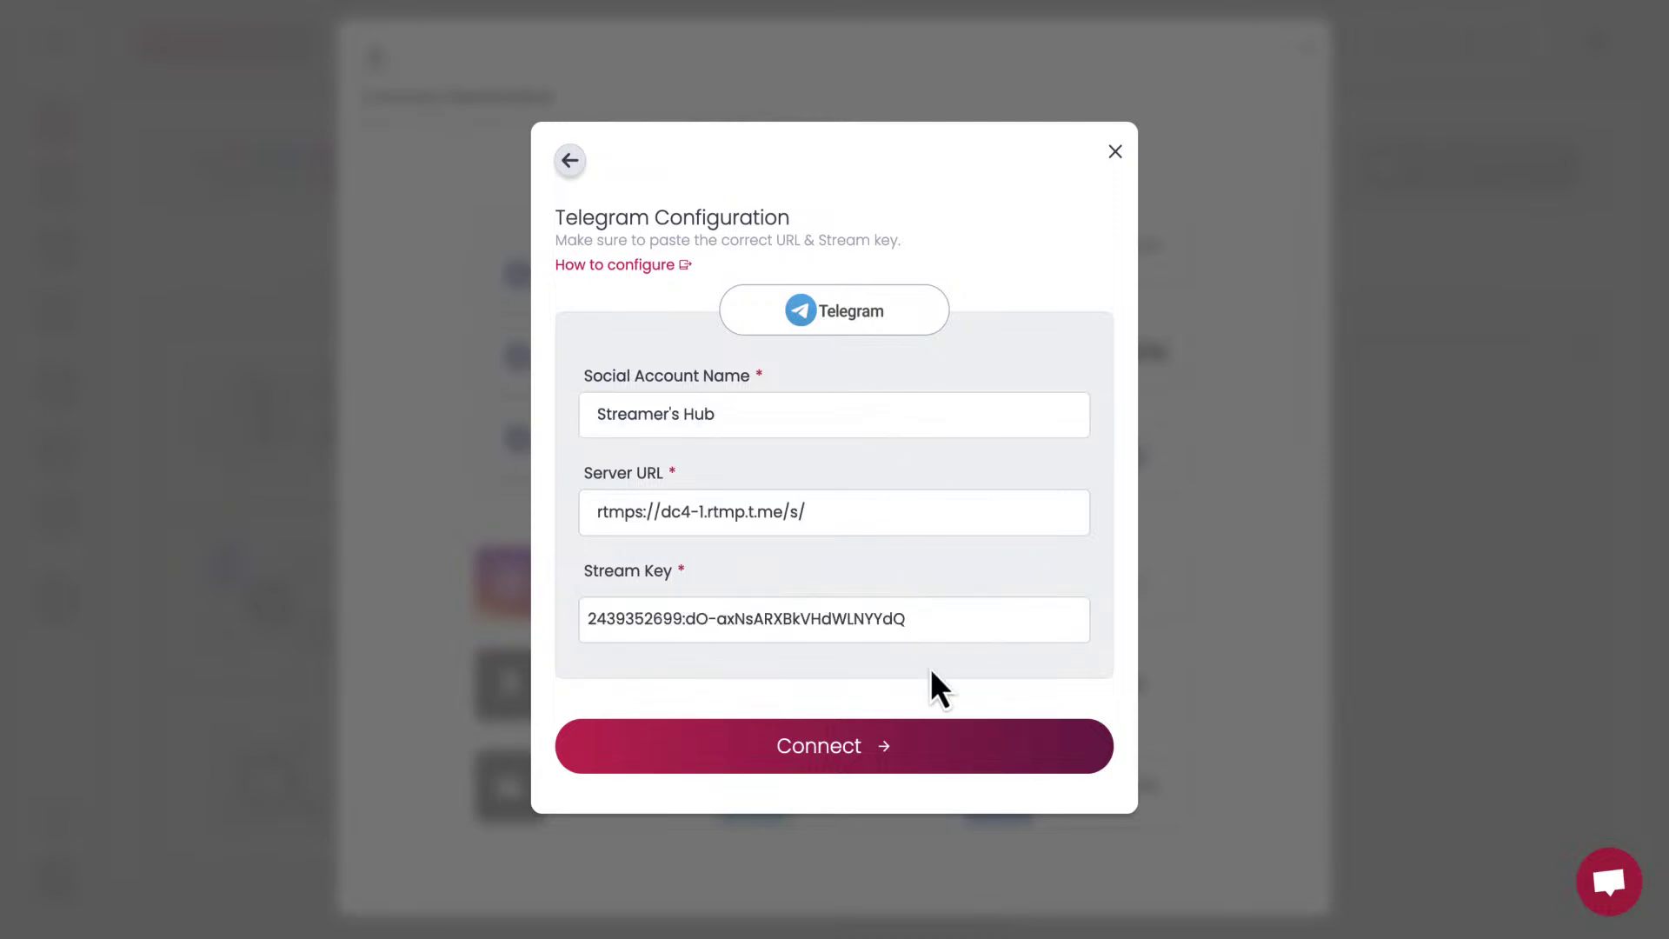
click(929, 750)
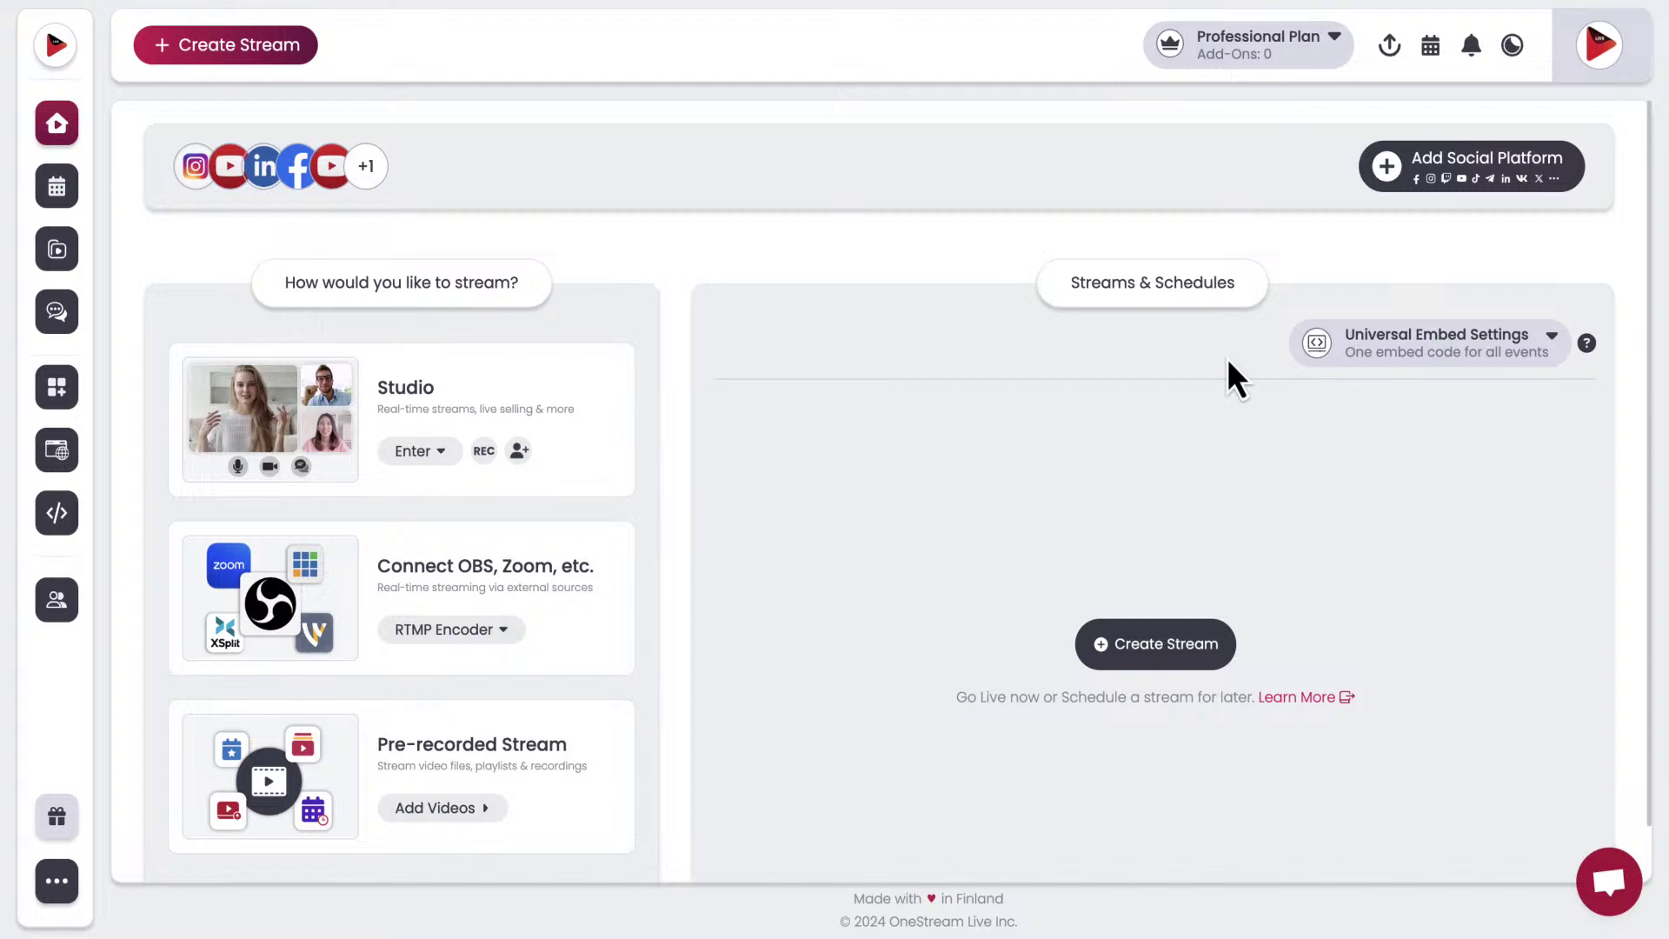
Bring up the stream-type chooser from Create Stream on the dashboard.
click(1122, 643)
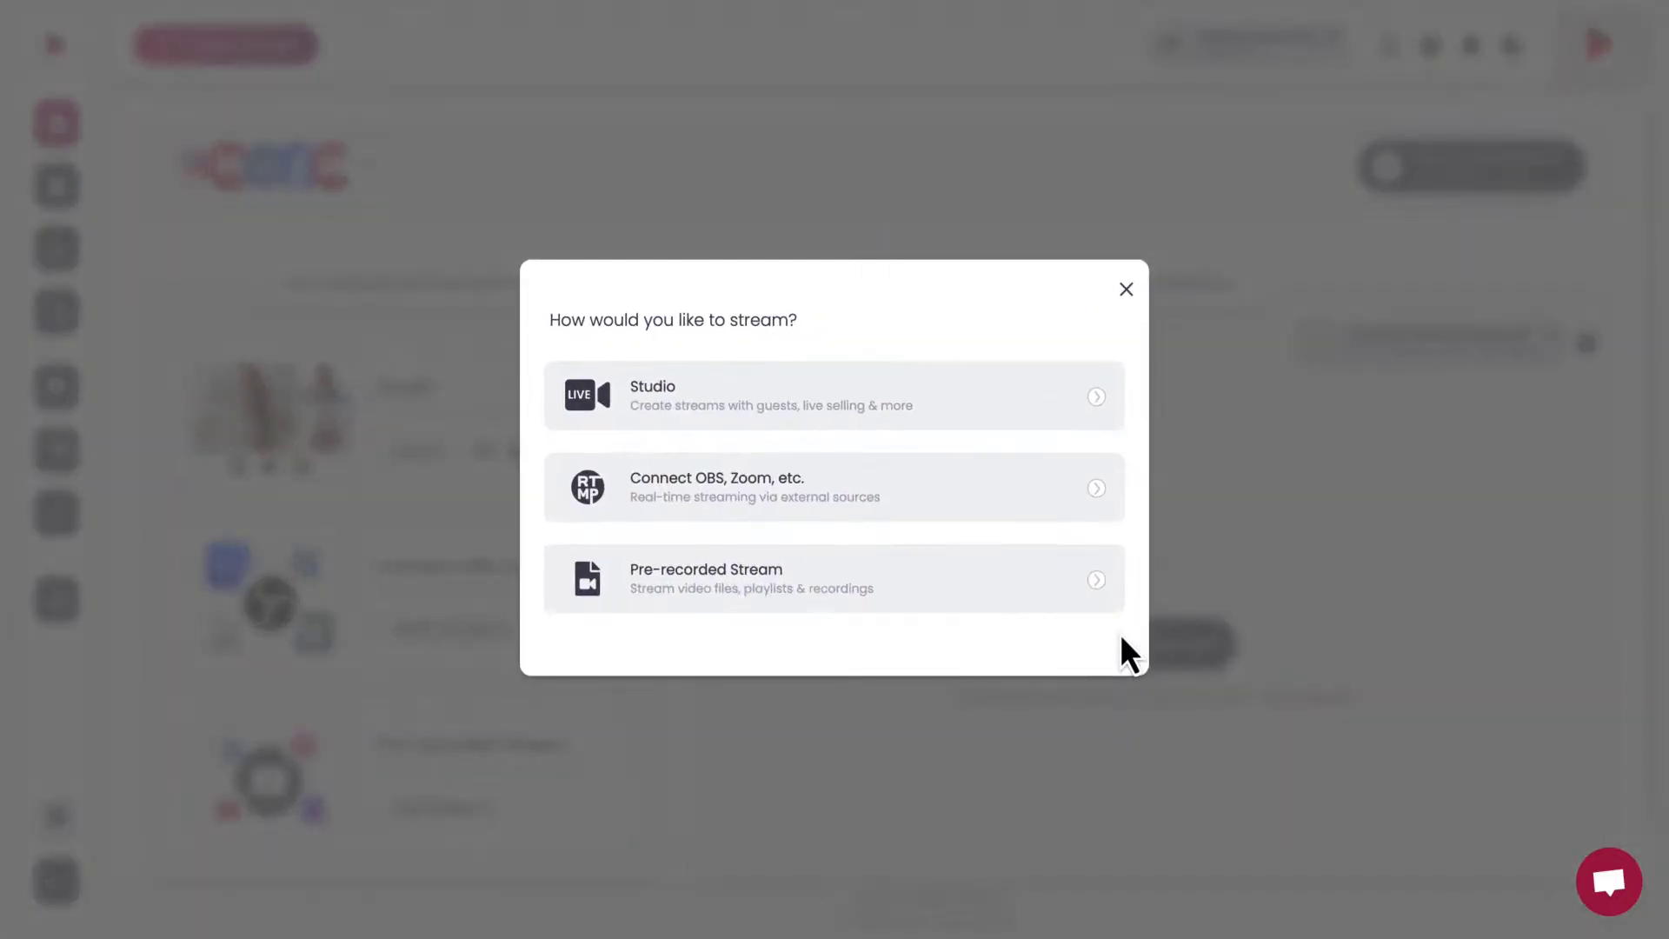